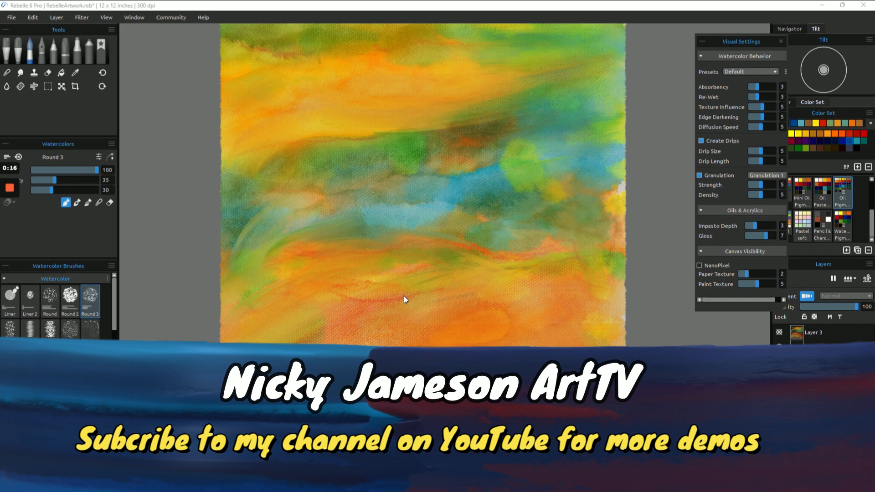
# Paint watercolor strokes with the Round 3 brush on Layer 5 over the central blue-green band and the canvas's left side.
pyautogui.moveTo(426, 294); pyautogui.dragTo(414, 313)
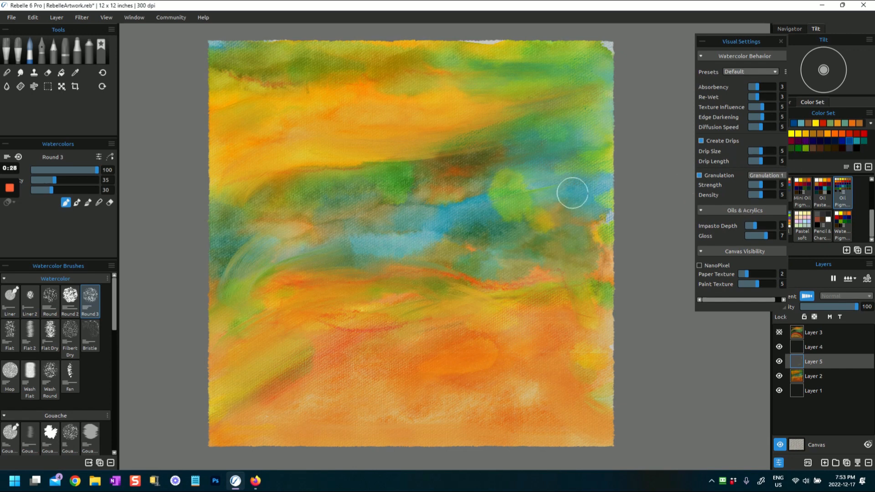
pyautogui.moveTo(426, 253); pyautogui.dragTo(490, 243)
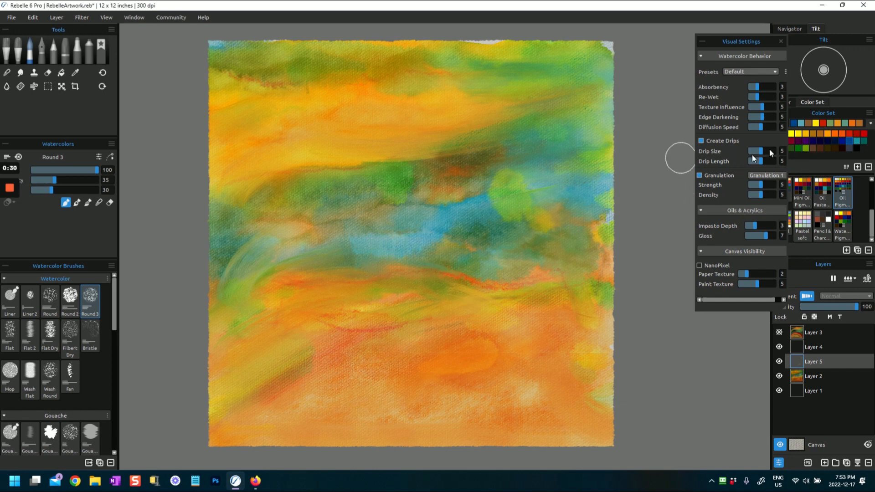
pyautogui.moveTo(356, 242)
pyautogui.mouseDown()
pyautogui.moveTo(293, 248)
pyautogui.moveTo(259, 264)
pyautogui.moveTo(222, 325)
pyautogui.mouseUp()
pyautogui.moveTo(278, 236)
pyautogui.mouseDown()
pyautogui.moveTo(240, 230)
pyautogui.moveTo(270, 228)
pyautogui.mouseUp()
pyautogui.moveTo(218, 306); pyautogui.dragTo(234, 277)
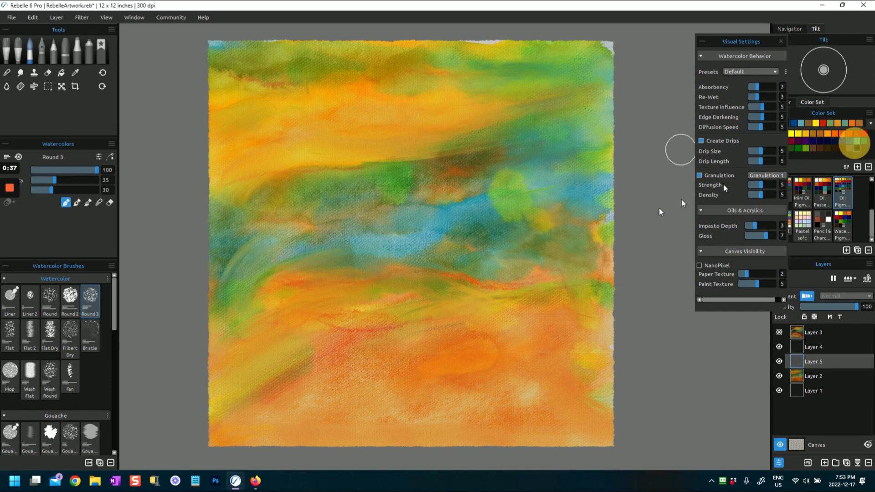
pyautogui.moveTo(231, 250)
pyautogui.mouseDown()
pyautogui.moveTo(214, 262)
pyautogui.moveTo(237, 247)
pyautogui.mouseUp()
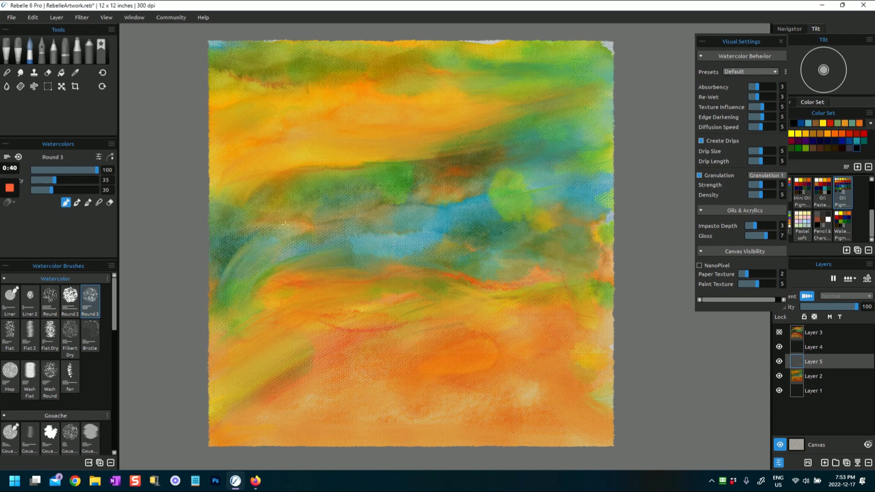
# Choose a teal color and brush it across the middle of the central blue-green band on Layer 5.
pyautogui.moveTo(375, 227); pyautogui.dragTo(409, 221)
pyautogui.click(853, 123)
pyautogui.moveTo(402, 211); pyautogui.dragTo(502, 169)
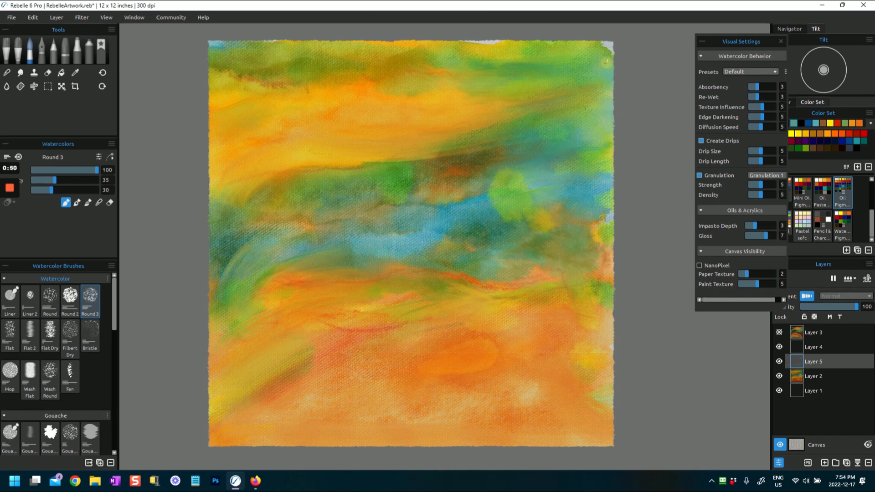
# Brush repeated diagonal watercolor strokes down the canvas's left edge and over the olive area in its lower-left corner.
pyautogui.moveTo(213, 231); pyautogui.dragTo(219, 327)
pyautogui.moveTo(278, 305); pyautogui.dragTo(184, 365)
pyautogui.moveTo(255, 322); pyautogui.dragTo(196, 359)
pyautogui.moveTo(261, 309); pyautogui.dragTo(198, 359)
pyautogui.moveTo(268, 349); pyautogui.dragTo(223, 384)
pyautogui.moveTo(291, 370); pyautogui.dragTo(207, 428)
pyautogui.moveTo(268, 396); pyautogui.dragTo(223, 418)
# Add watercolor strokes along the orange ridge below the blue band and toward the canvas's lower-right corner.
pyautogui.moveTo(408, 305)
pyautogui.mouseDown()
pyautogui.moveTo(354, 305)
pyautogui.moveTo(404, 287)
pyautogui.mouseUp()
pyautogui.moveTo(479, 268); pyautogui.dragTo(507, 273)
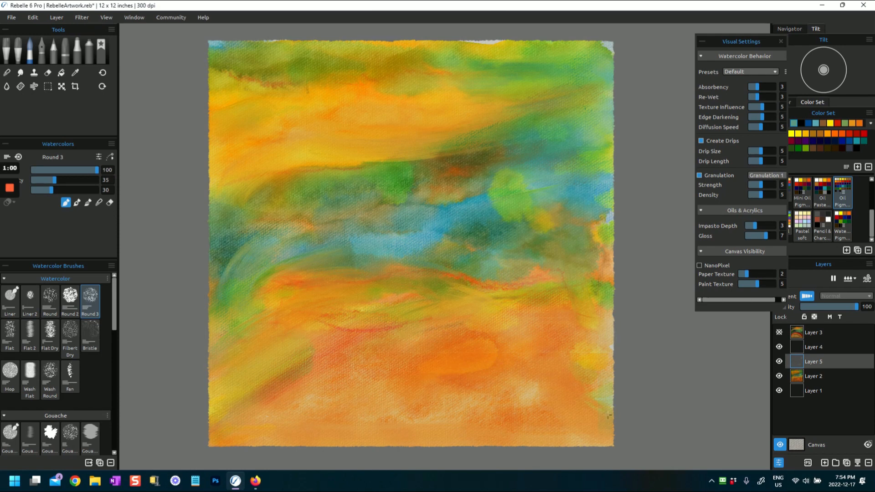
pyautogui.moveTo(552, 422)
pyautogui.mouseDown()
pyautogui.moveTo(547, 441)
pyautogui.moveTo(522, 453)
pyautogui.mouseUp()
pyautogui.moveTo(497, 359)
pyautogui.mouseDown()
pyautogui.moveTo(457, 362)
pyautogui.moveTo(476, 350)
pyautogui.mouseUp()
# Toggle Layer 2's visibility to check it, select that layer and paint over the orange oval in the lower half.
pyautogui.click(779, 376)
pyautogui.click(779, 375)
pyautogui.click(802, 377)
pyautogui.moveTo(499, 356)
pyautogui.mouseDown()
pyautogui.moveTo(475, 335)
pyautogui.moveTo(492, 354)
pyautogui.moveTo(460, 379)
pyautogui.mouseUp()
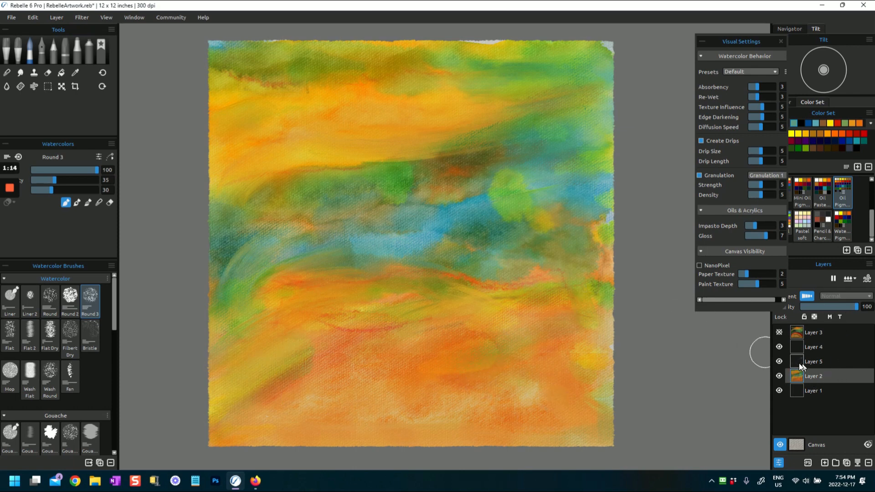
# Return to Layer 2 and paint with the Flat brush at size 87 above the central blue band, using another recent color.
pyautogui.click(792, 393)
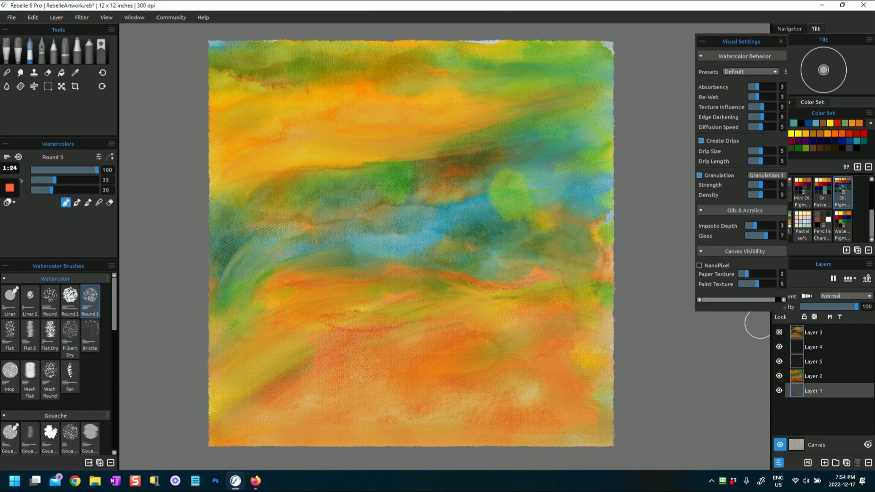
pyautogui.click(796, 376)
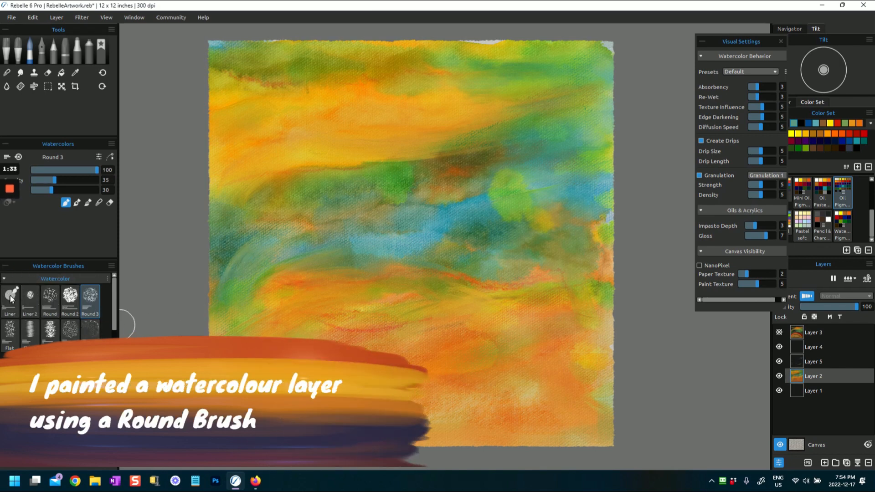
pyautogui.click(14, 331)
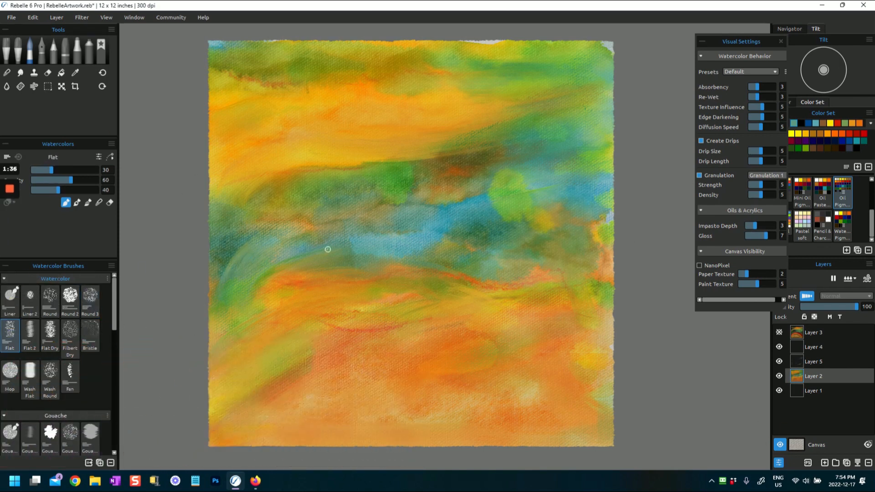
pyautogui.moveTo(48, 171); pyautogui.dragTo(88, 169)
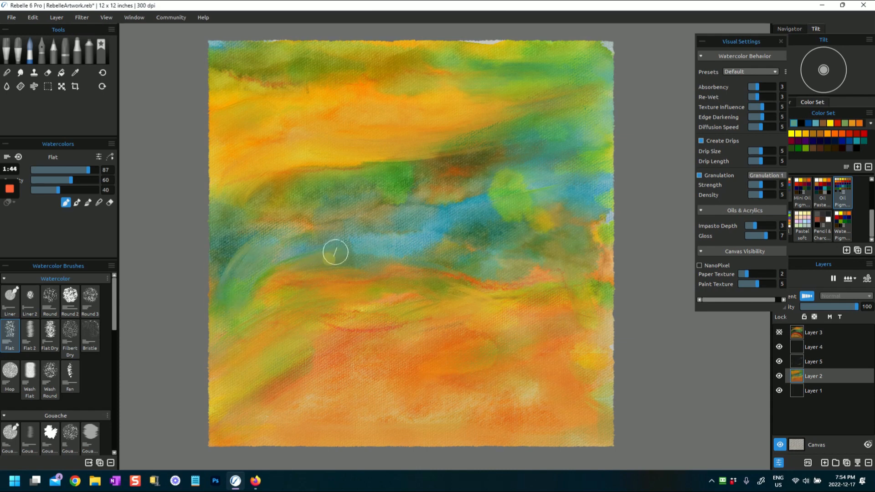
pyautogui.click(820, 124)
pyautogui.moveTo(475, 170); pyautogui.dragTo(484, 159)
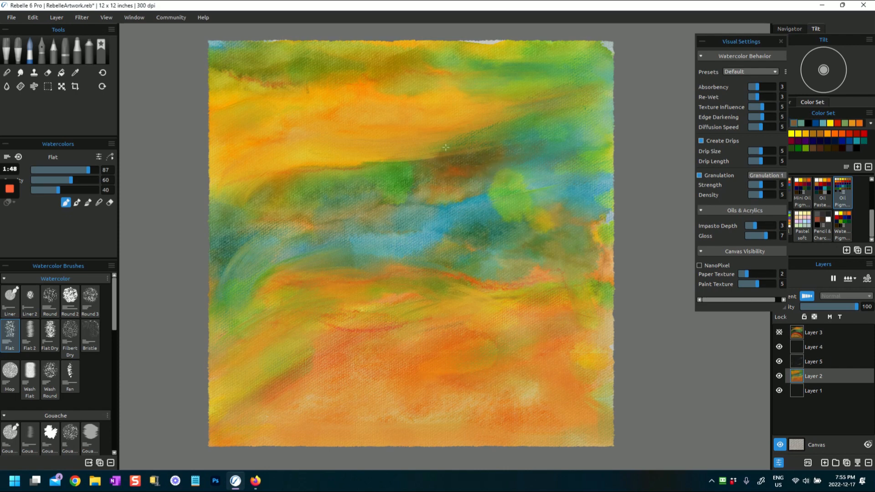
# Add a layer above Layer 2 and paint it orange-brown along the upper diagonal band, with brush water 82 and Diffusion Speed 3.
pyautogui.click(825, 464)
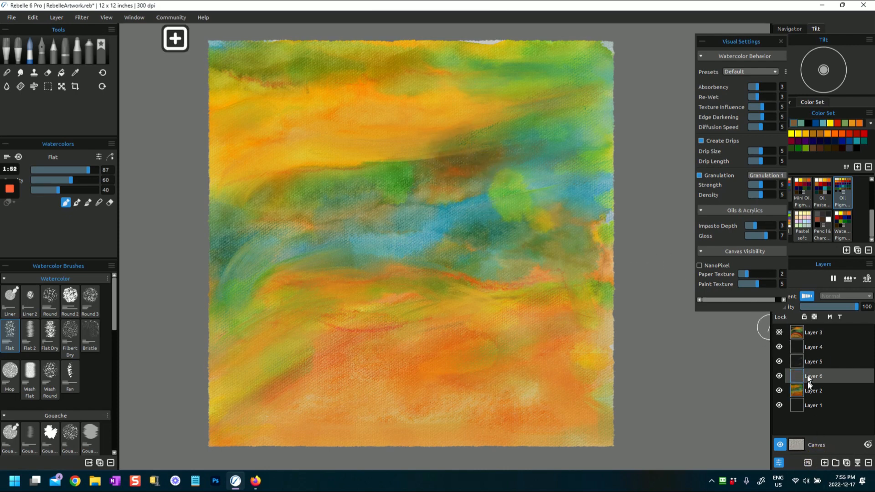
pyautogui.click(790, 375)
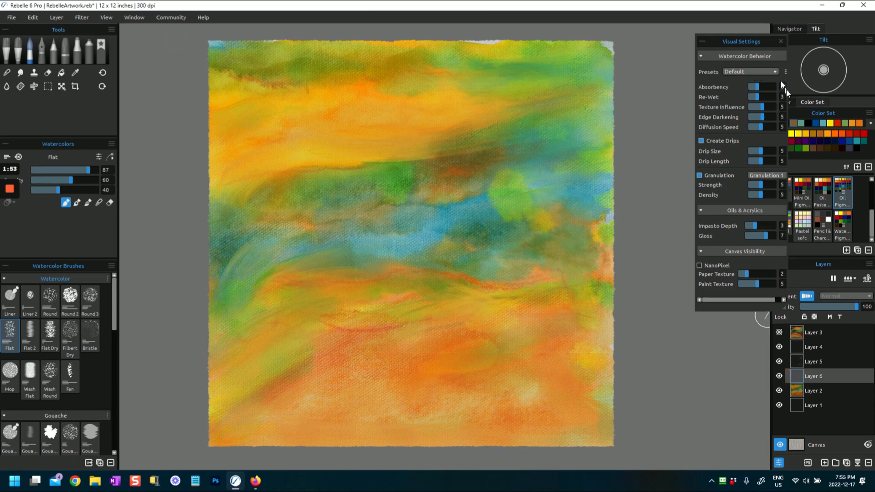
pyautogui.click(816, 133)
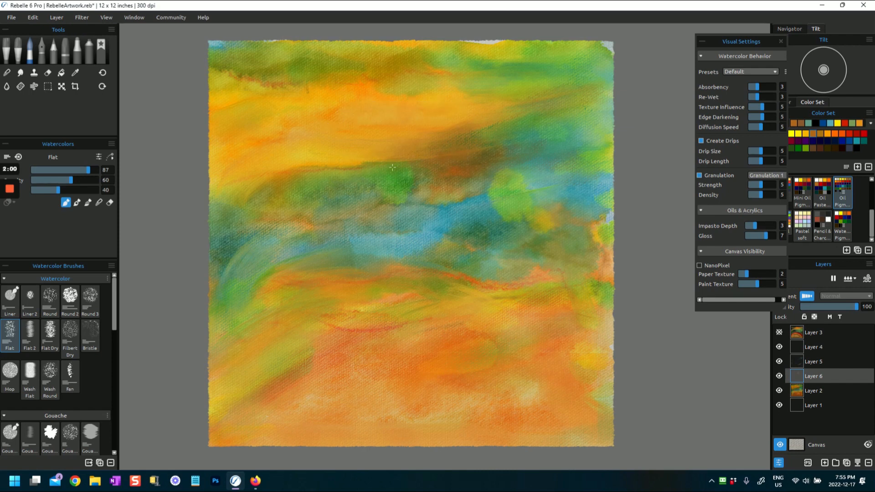
pyautogui.moveTo(58, 190); pyautogui.dragTo(85, 190)
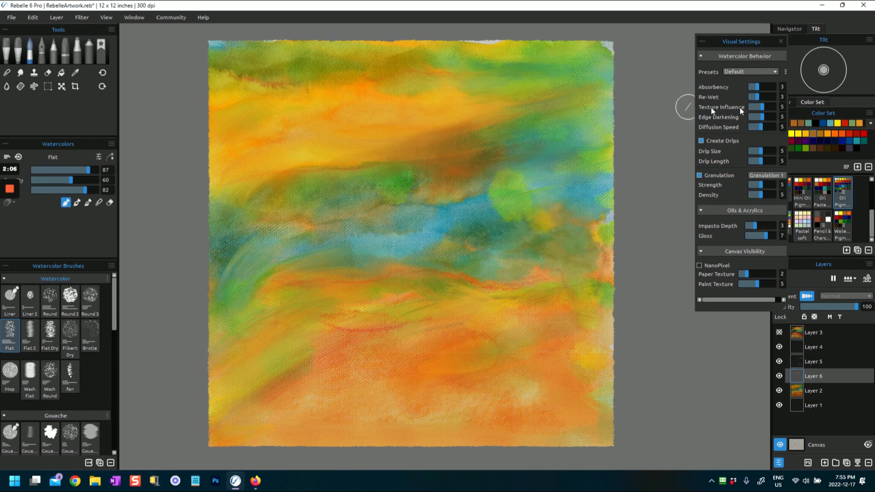
pyautogui.moveTo(761, 127); pyautogui.dragTo(754, 130)
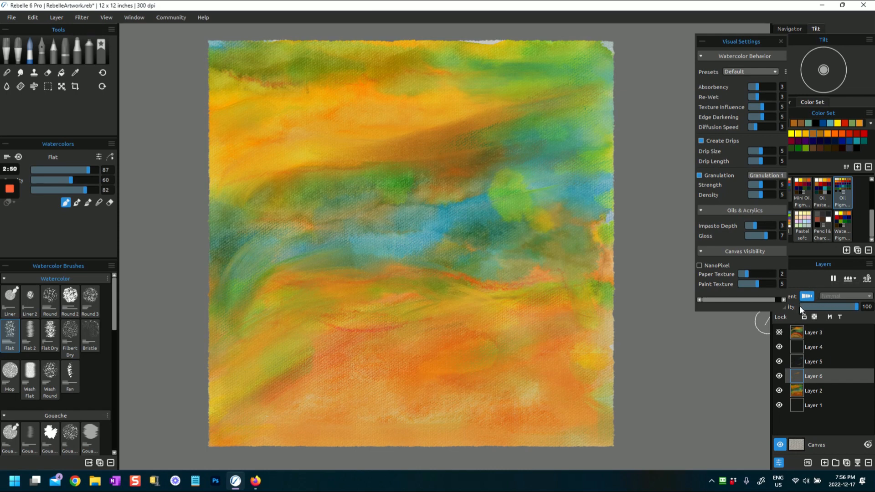
# Move the Visual Settings window clear of the layer controls and turn off Pigment mixing for Layer 6.
pyautogui.click(731, 42)
pyautogui.moveTo(731, 40); pyautogui.dragTo(694, 43)
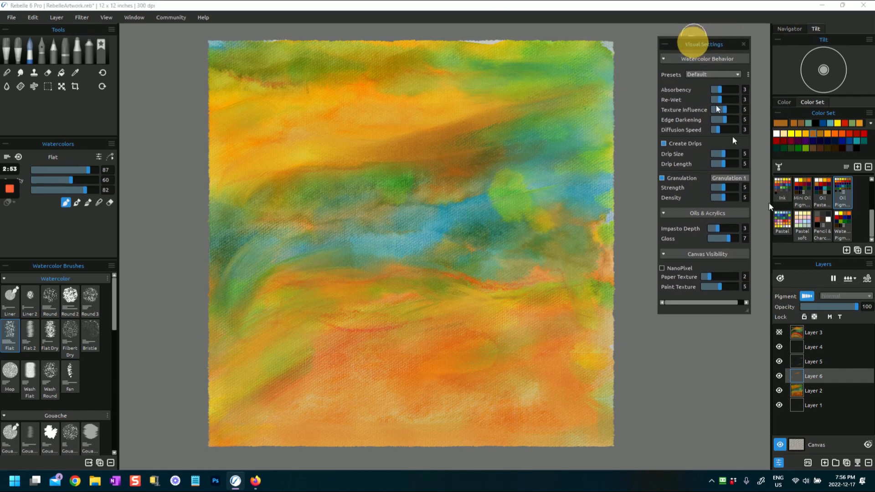
pyautogui.click(807, 297)
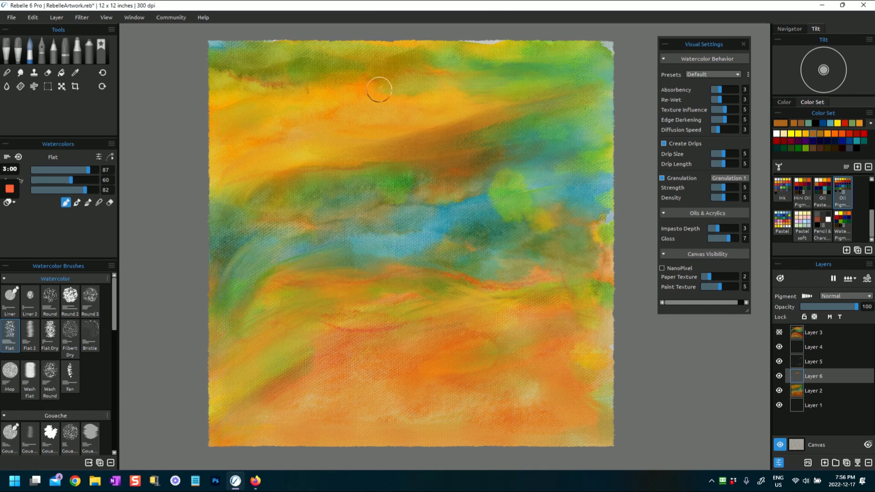
# Turn Pigment mixing off and back on for Layer 2 to compare the color blending.
pyautogui.click(802, 398)
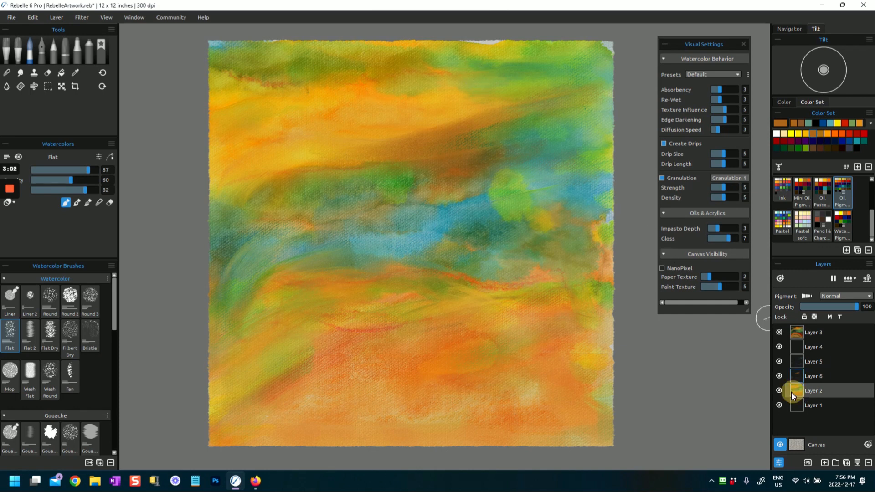
pyautogui.click(807, 297)
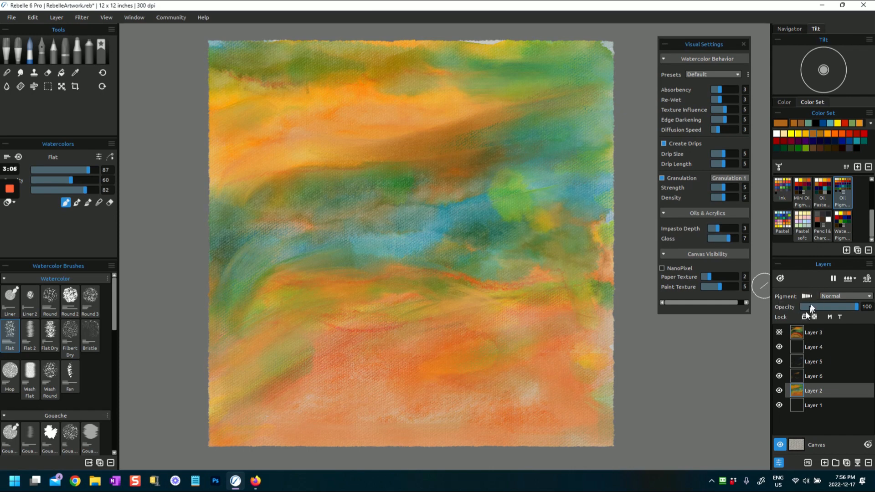
pyautogui.click(806, 297)
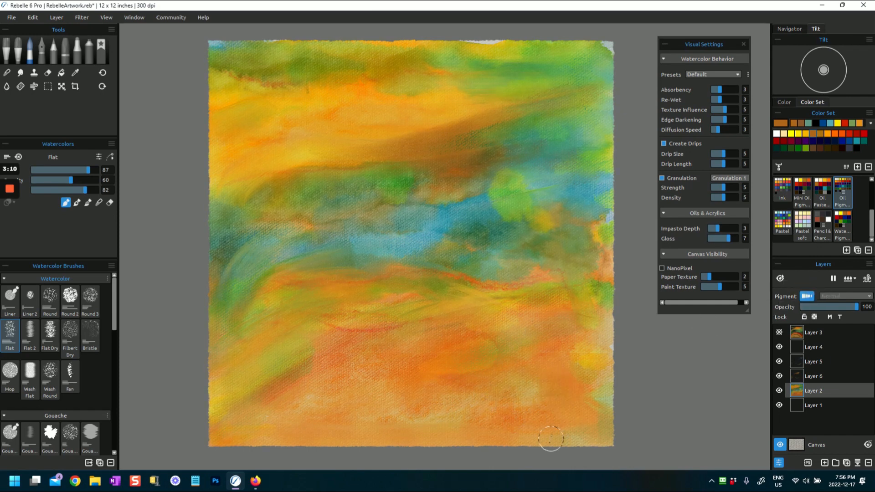
# Move Layer 6 above Layer 5 in the layer stack and make Layer 5 the active layer.
pyautogui.click(797, 378)
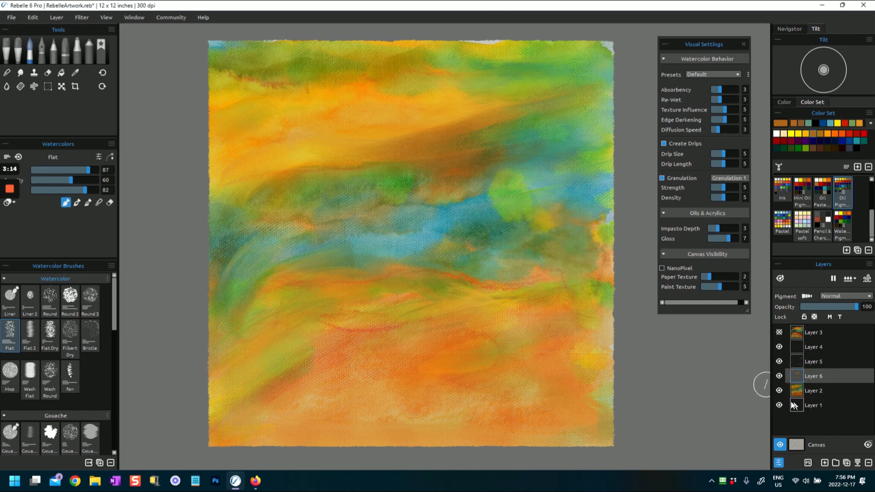
pyautogui.moveTo(796, 373); pyautogui.dragTo(789, 359)
pyautogui.click(793, 379)
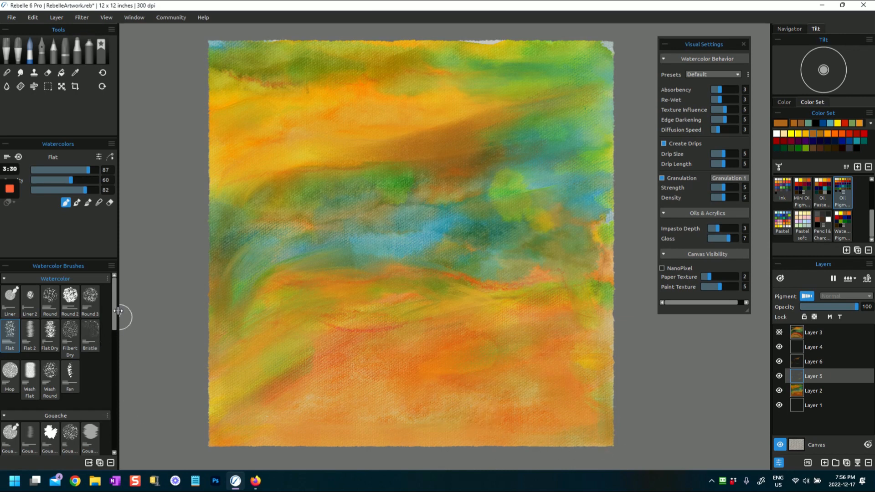
# Choose the Granulation 2 brush, set its opacity to 72 and try a brown stroke near the canvas's left edge.
pyautogui.moveTo(113, 305); pyautogui.dragTo(130, 433)
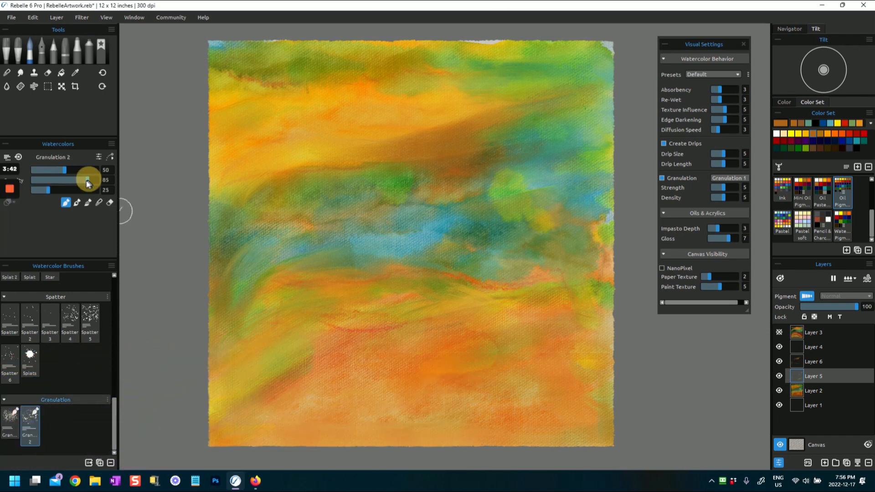
pyautogui.moveTo(81, 183); pyautogui.dragTo(71, 182)
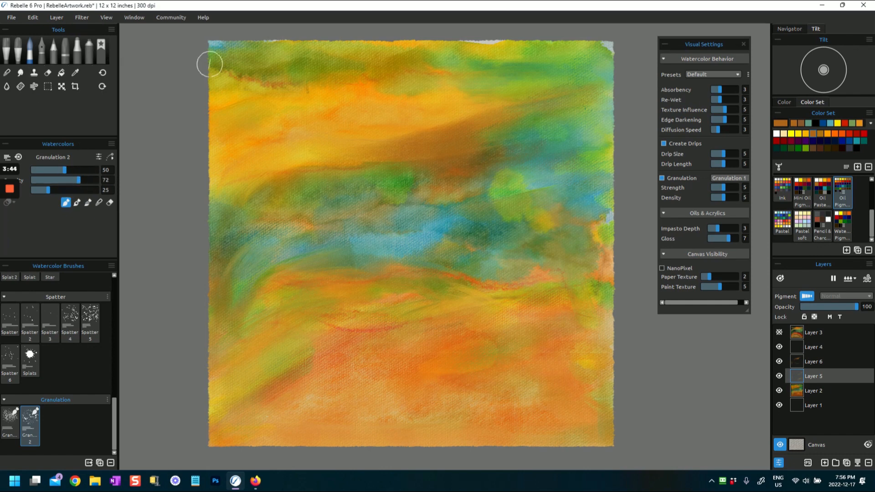
pyautogui.click(801, 125)
pyautogui.moveTo(228, 197); pyautogui.dragTo(240, 193)
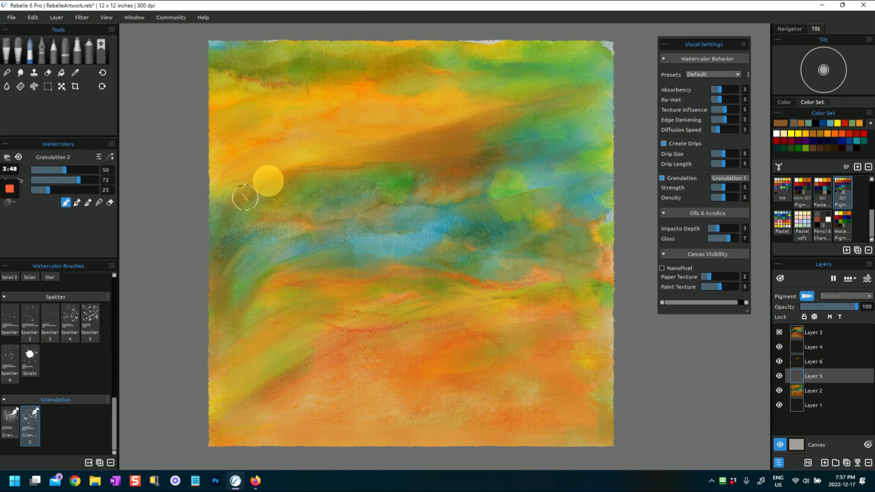
# Set the Granulation 2 brush to size 16, opacity 100 and water 49, and sketch thin brown contours along the upper color bands.
pyautogui.moveTo(62, 169); pyautogui.dragTo(152, 155)
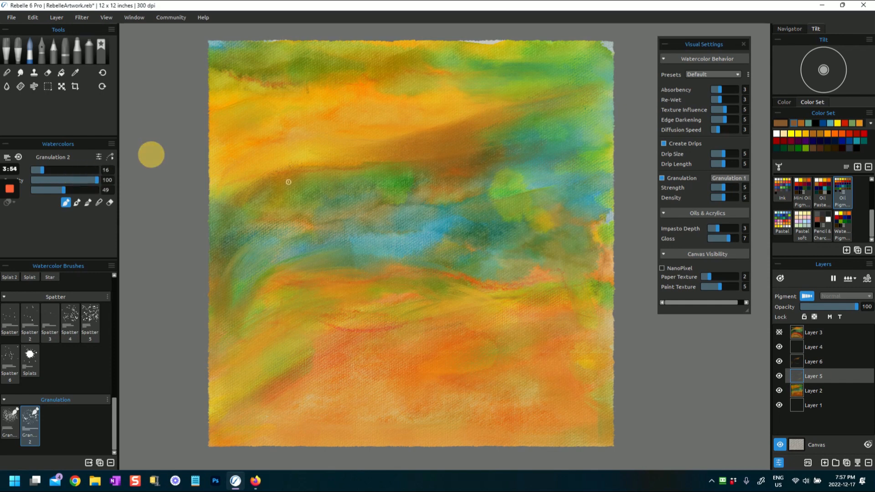
pyautogui.moveTo(233, 207); pyautogui.dragTo(301, 167)
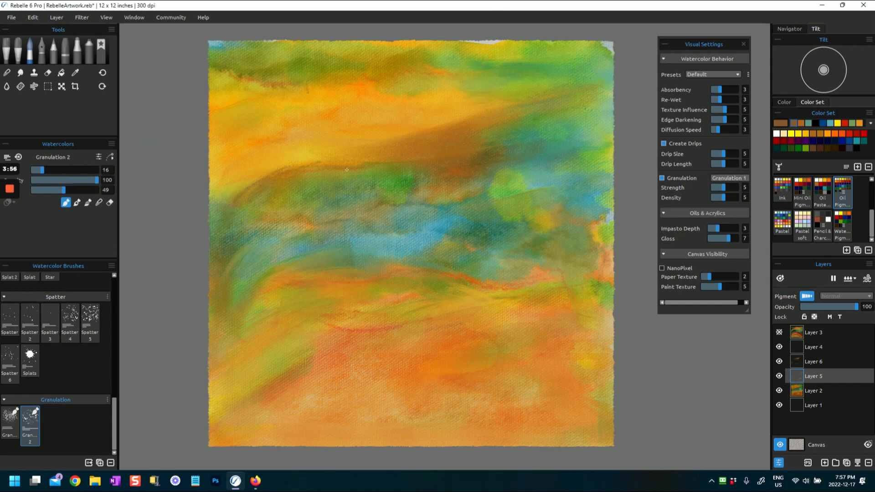
pyautogui.moveTo(489, 147); pyautogui.dragTo(491, 138)
pyautogui.moveTo(366, 156); pyautogui.dragTo(420, 129)
pyautogui.moveTo(539, 99); pyautogui.dragTo(602, 82)
pyautogui.moveTo(211, 72); pyautogui.dragTo(288, 82)
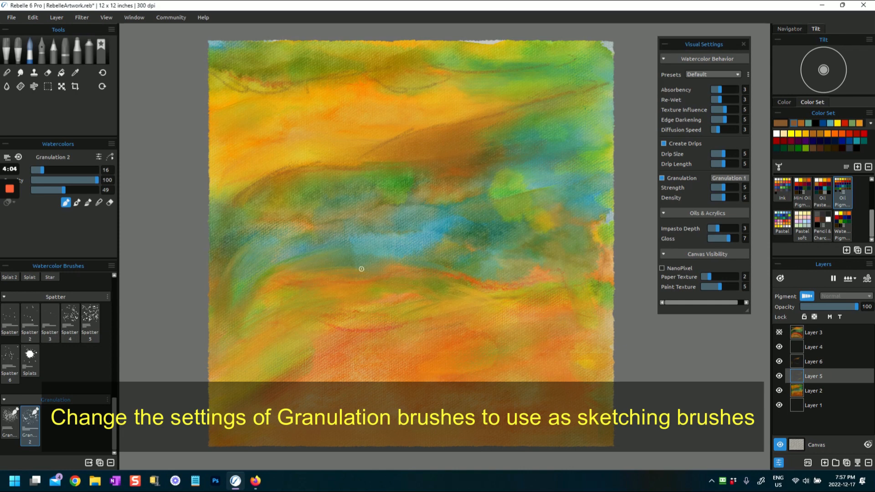
# Sketch brown contours along the orange ridge below the blue band, raising the brush size to 41.
pyautogui.moveTo(307, 280)
pyautogui.mouseDown()
pyautogui.moveTo(282, 291)
pyautogui.moveTo(274, 284)
pyautogui.moveTo(353, 271)
pyautogui.moveTo(438, 276)
pyautogui.mouseUp()
pyautogui.moveTo(57, 172); pyautogui.dragTo(61, 171)
pyautogui.moveTo(225, 322)
pyautogui.mouseDown()
pyautogui.moveTo(269, 284)
pyautogui.moveTo(388, 266)
pyautogui.mouseUp()
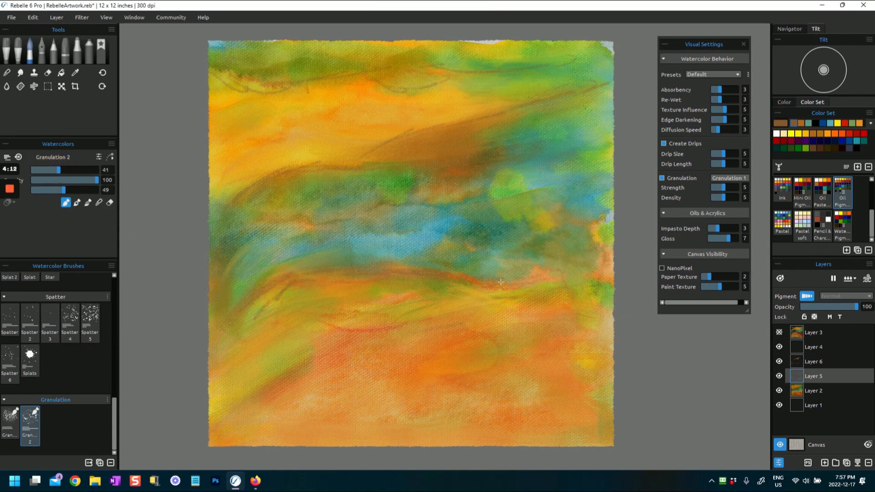
pyautogui.moveTo(504, 284)
pyautogui.mouseDown()
pyautogui.moveTo(524, 290)
pyautogui.moveTo(514, 281)
pyautogui.moveTo(605, 279)
pyautogui.mouseUp()
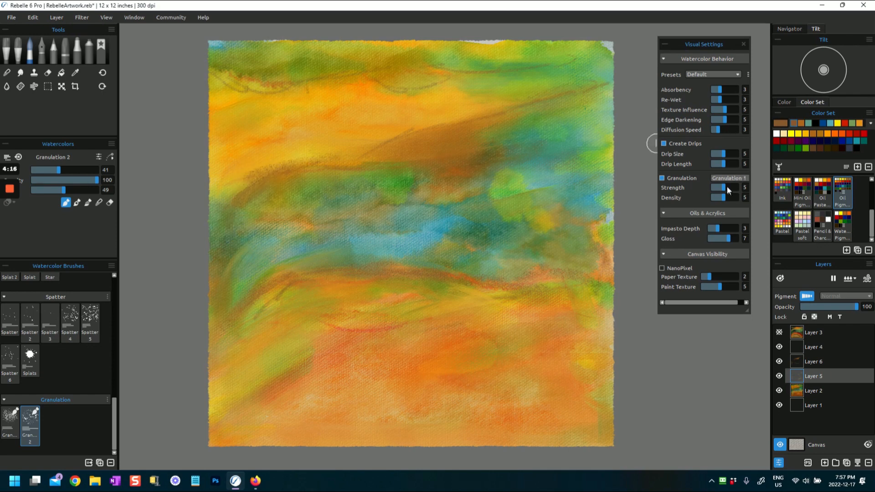
# Set granulation Strength to 3 and Density to 7, and strengthen the brown contours along the diagonal band, middle ridge and lower-left slope.
pyautogui.click(719, 191)
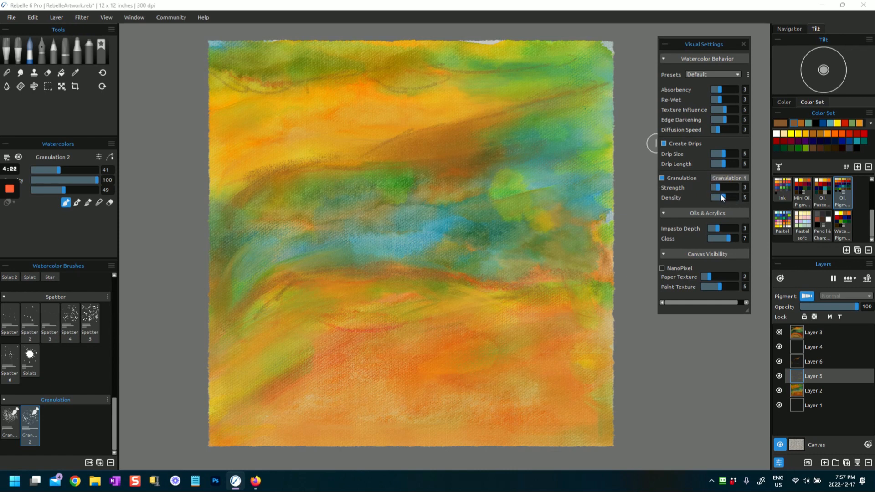
pyautogui.click(381, 133)
pyautogui.click(545, 91)
pyautogui.moveTo(365, 152); pyautogui.dragTo(223, 227)
pyautogui.moveTo(263, 295); pyautogui.dragTo(221, 328)
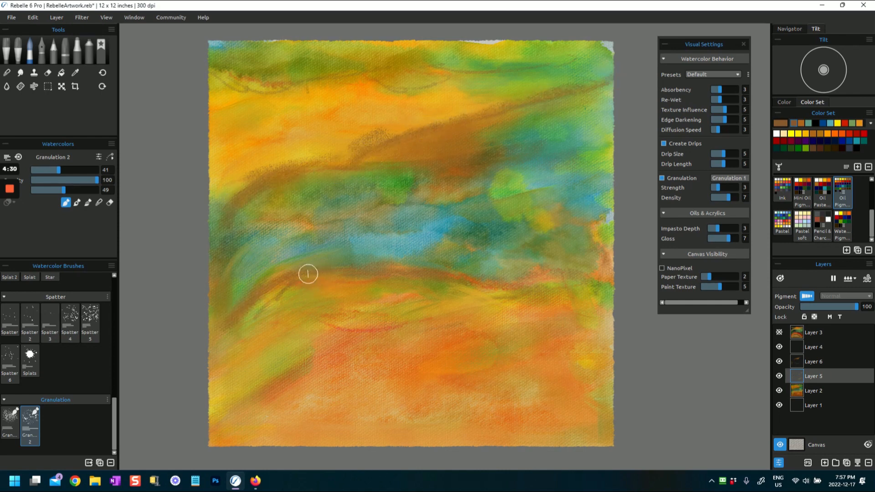
pyautogui.moveTo(517, 286); pyautogui.dragTo(610, 274)
pyautogui.moveTo(292, 376)
pyautogui.mouseDown()
pyautogui.moveTo(245, 404)
pyautogui.moveTo(280, 392)
pyautogui.moveTo(317, 342)
pyautogui.moveTo(357, 328)
pyautogui.moveTo(337, 324)
pyautogui.moveTo(412, 324)
pyautogui.mouseUp()
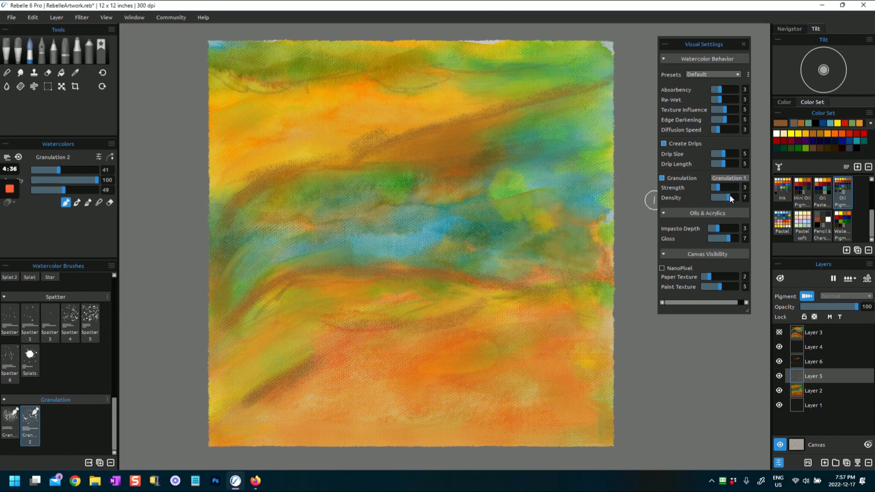
# Set granulation Density to 4 and strengthen the brown contours along the middle ridge and blue band, reducing the brush size to 29.
pyautogui.moveTo(728, 197); pyautogui.dragTo(721, 199)
pyautogui.moveTo(405, 273); pyautogui.dragTo(564, 282)
pyautogui.moveTo(58, 170); pyautogui.dragTo(51, 171)
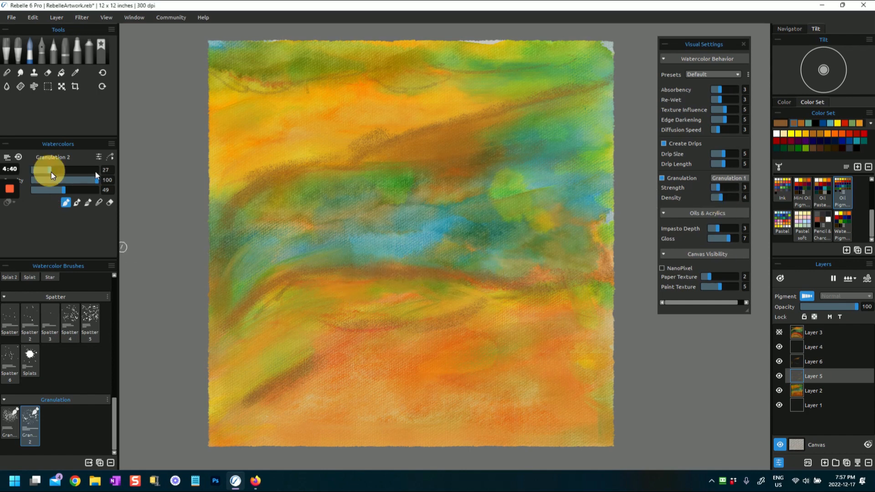
pyautogui.click(219, 211)
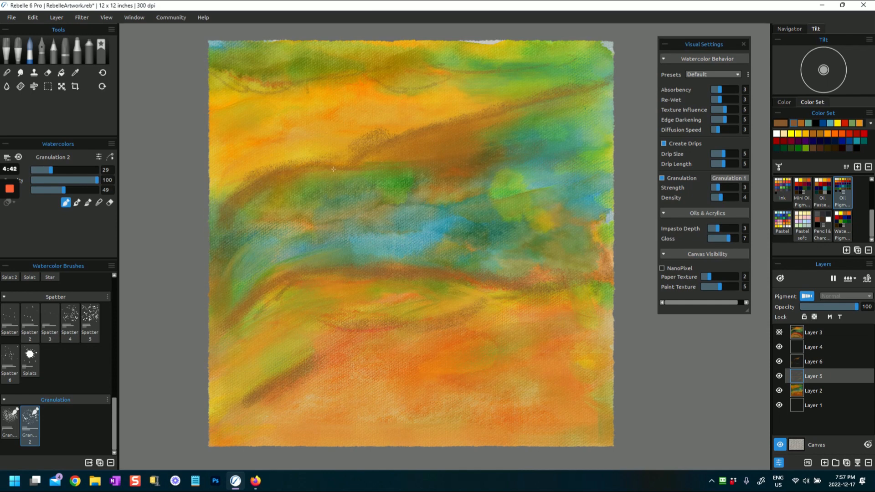
pyautogui.click(401, 196)
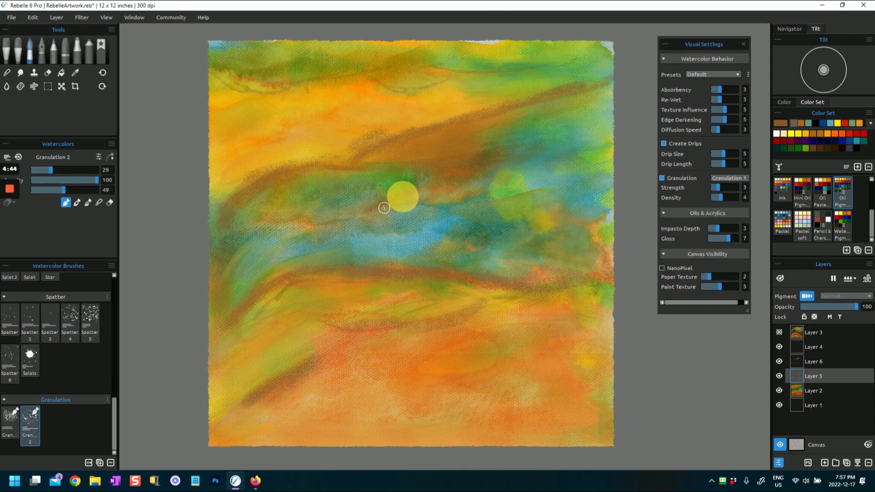
# Draw dark red Granulation 2 contours across the canvas along the blue band's upper edge and the middle ridge.
pyautogui.click(779, 140)
pyautogui.moveTo(378, 207)
pyautogui.mouseDown()
pyautogui.moveTo(453, 205)
pyautogui.moveTo(572, 180)
pyautogui.moveTo(635, 186)
pyautogui.mouseUp()
pyautogui.moveTo(381, 204)
pyautogui.mouseDown()
pyautogui.moveTo(234, 255)
pyautogui.moveTo(217, 277)
pyautogui.moveTo(276, 286)
pyautogui.moveTo(339, 263)
pyautogui.moveTo(575, 276)
pyautogui.mouseUp()
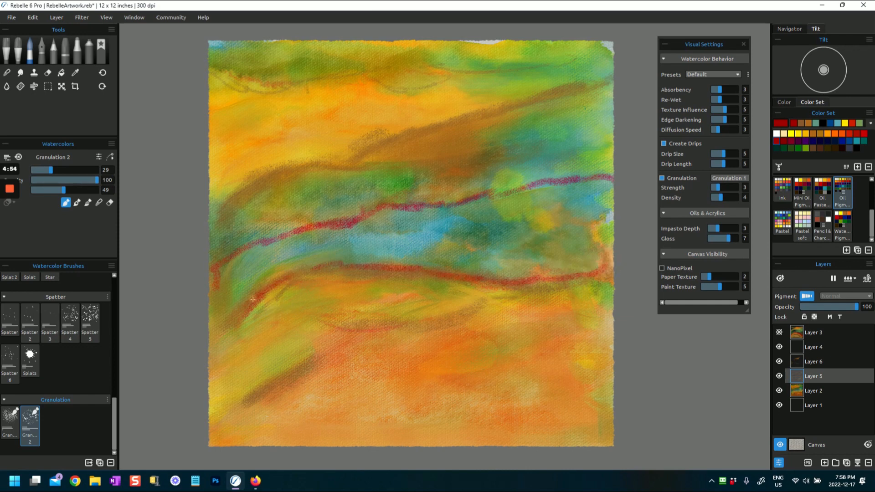
# Blend the red contours into the blue band and middle ridge, using Granulation 2 in blend mode at size 69 and opacity 79.
pyautogui.click(98, 202)
pyautogui.click(310, 279)
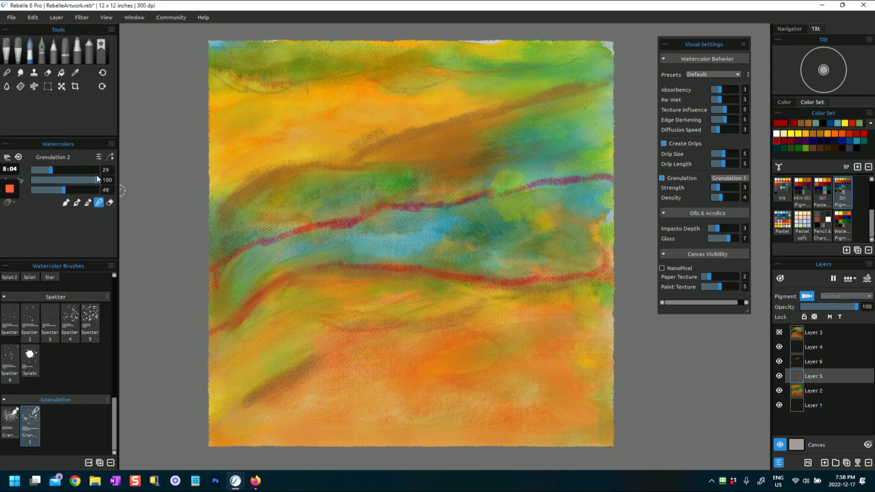
pyautogui.moveTo(76, 181); pyautogui.dragTo(84, 180)
pyautogui.moveTo(50, 171); pyautogui.dragTo(78, 169)
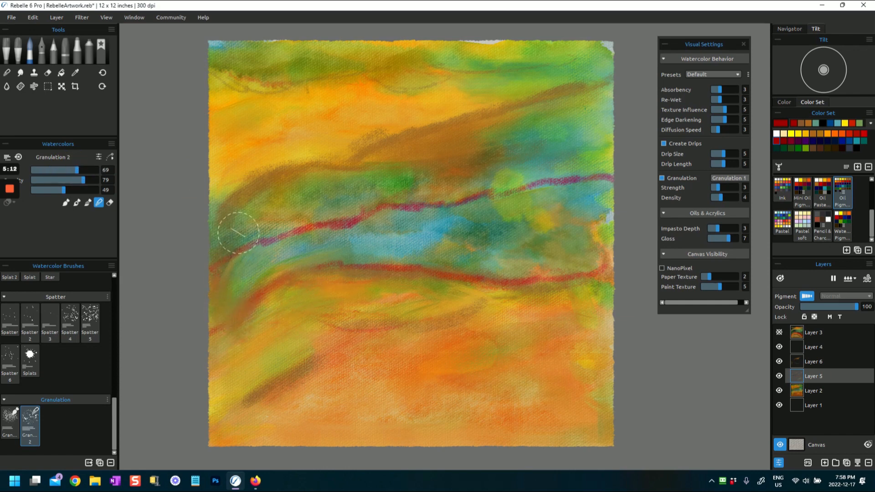
pyautogui.moveTo(294, 229)
pyautogui.mouseDown()
pyautogui.moveTo(276, 244)
pyautogui.moveTo(334, 228)
pyautogui.moveTo(347, 234)
pyautogui.mouseUp()
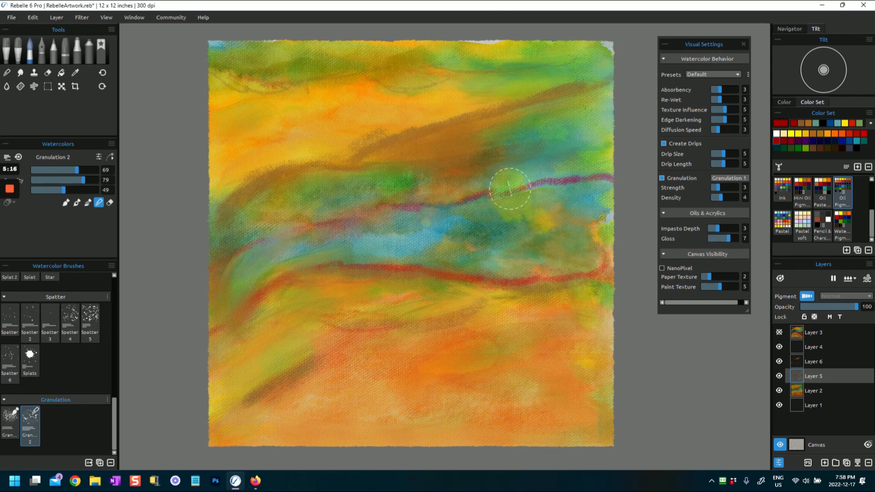
pyautogui.moveTo(485, 191)
pyautogui.mouseDown()
pyautogui.moveTo(511, 211)
pyautogui.moveTo(587, 193)
pyautogui.moveTo(578, 227)
pyautogui.mouseUp()
pyautogui.moveTo(537, 272)
pyautogui.mouseDown()
pyautogui.moveTo(591, 273)
pyautogui.moveTo(456, 287)
pyautogui.moveTo(517, 280)
pyautogui.mouseUp()
pyautogui.moveTo(465, 271); pyautogui.dragTo(329, 283)
pyautogui.moveTo(261, 307); pyautogui.dragTo(224, 323)
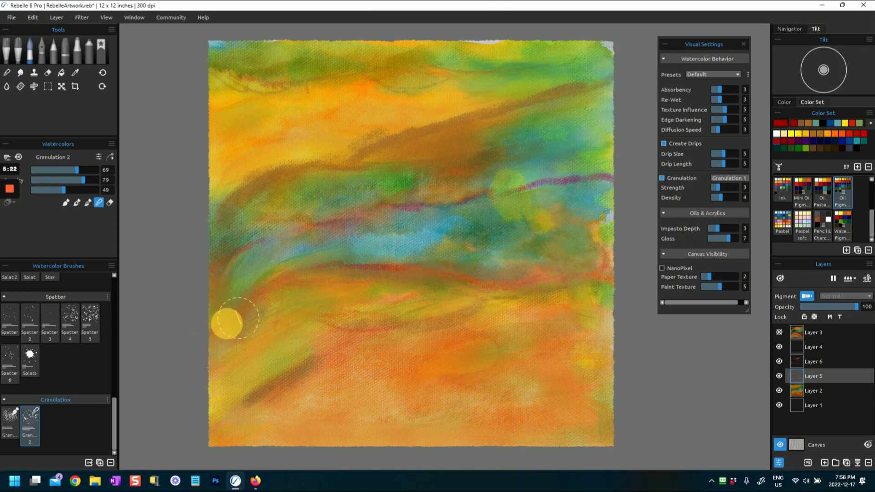
# Use the Granulation brush to redraw the blue band's left contour in red and add brown around it, raising the water to 38.
pyautogui.click(13, 412)
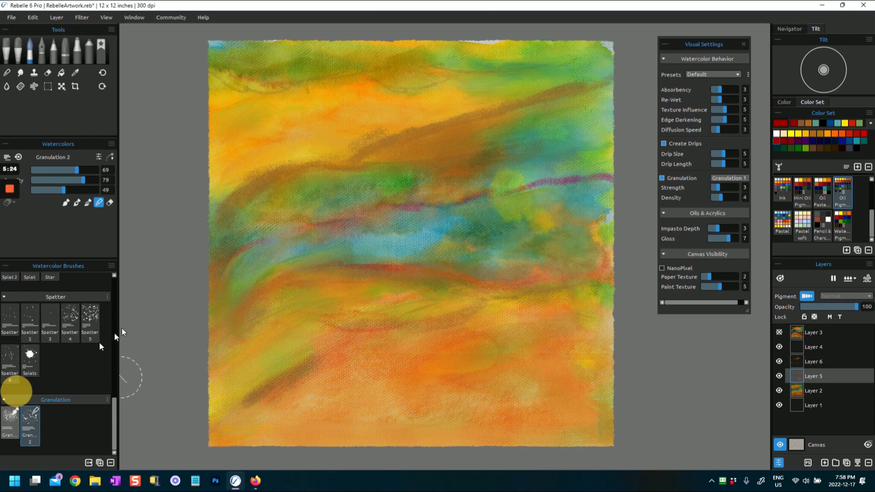
pyautogui.moveTo(345, 220); pyautogui.dragTo(231, 257)
pyautogui.moveTo(243, 256); pyautogui.dragTo(234, 277)
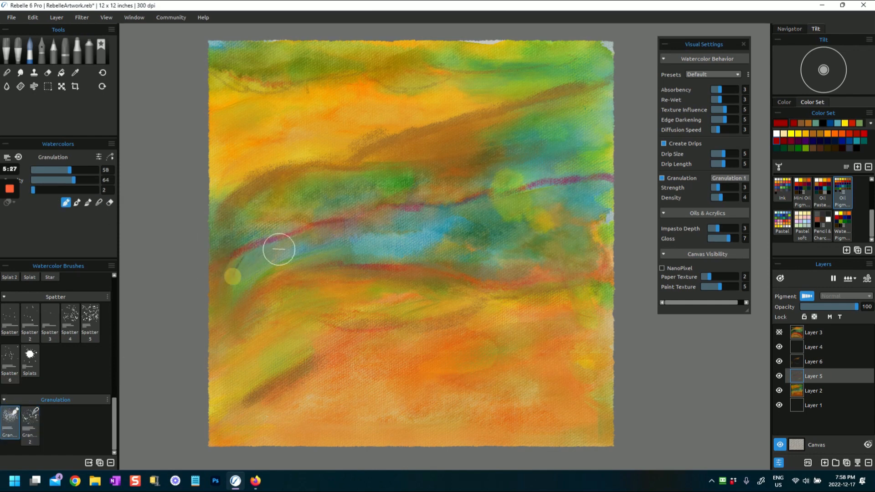
pyautogui.click(800, 124)
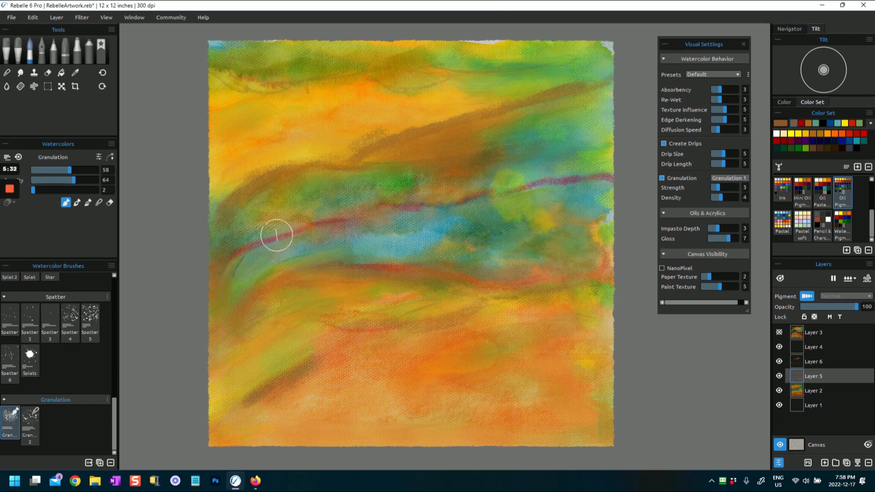
pyautogui.moveTo(34, 190); pyautogui.dragTo(55, 191)
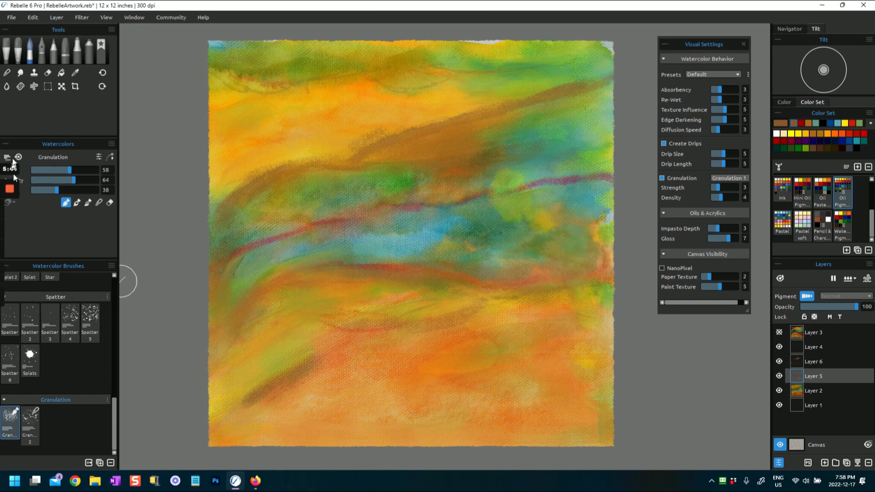
# Choose the Grunge brush from the Oils & Acrylics set and paint textured brown strokes along the left slope and middle ridge.
pyautogui.click(8, 47)
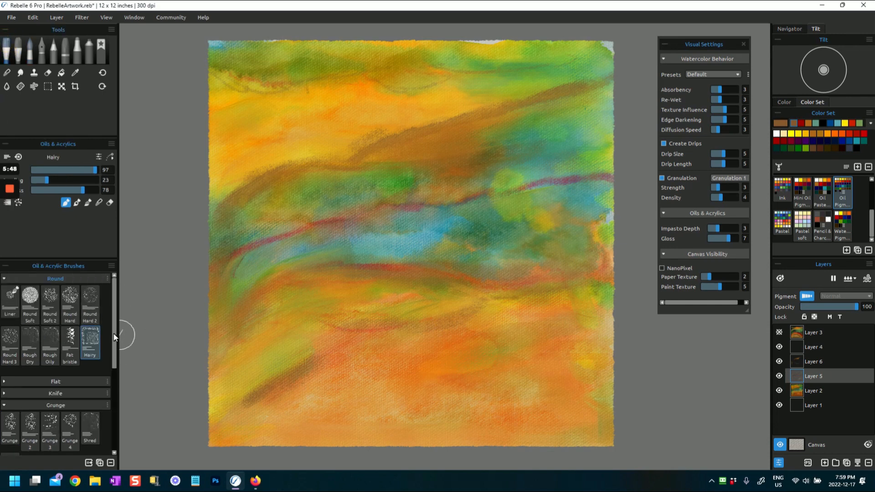
pyautogui.click(119, 369)
pyautogui.moveTo(115, 358)
pyautogui.mouseDown()
pyautogui.moveTo(123, 461)
pyautogui.moveTo(122, 443)
pyautogui.mouseUp()
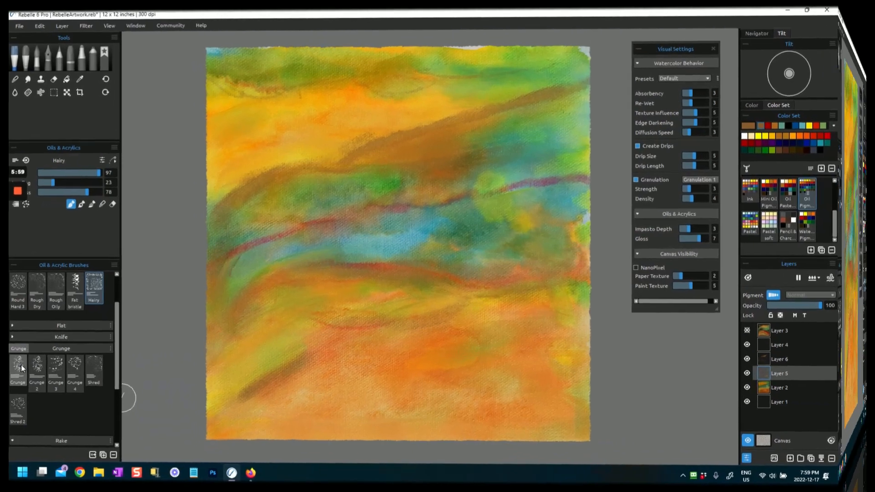
pyautogui.click(84, 332)
pyautogui.moveTo(242, 332)
pyautogui.mouseDown()
pyautogui.moveTo(324, 308)
pyautogui.moveTo(260, 310)
pyautogui.moveTo(248, 332)
pyautogui.mouseUp()
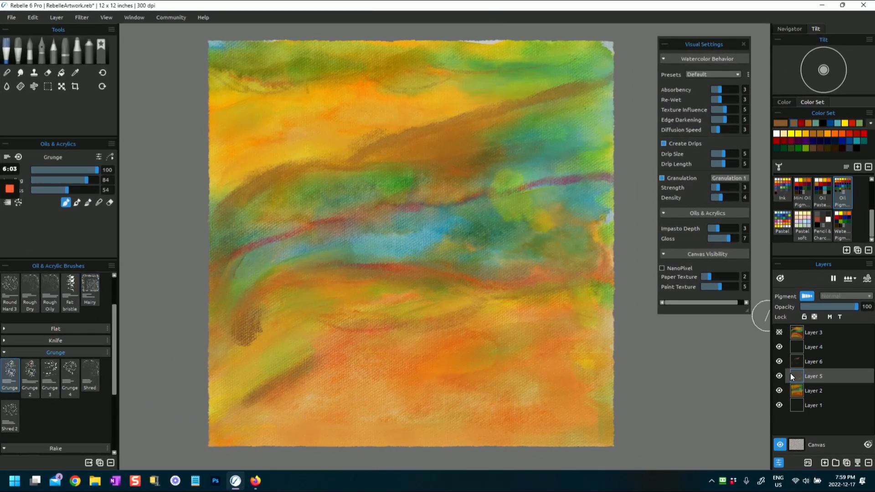
pyautogui.moveTo(245, 335)
pyautogui.mouseDown()
pyautogui.moveTo(262, 300)
pyautogui.moveTo(344, 272)
pyautogui.moveTo(376, 274)
pyautogui.moveTo(306, 283)
pyautogui.moveTo(406, 276)
pyautogui.moveTo(490, 287)
pyautogui.moveTo(464, 289)
pyautogui.moveTo(562, 286)
pyautogui.mouseUp()
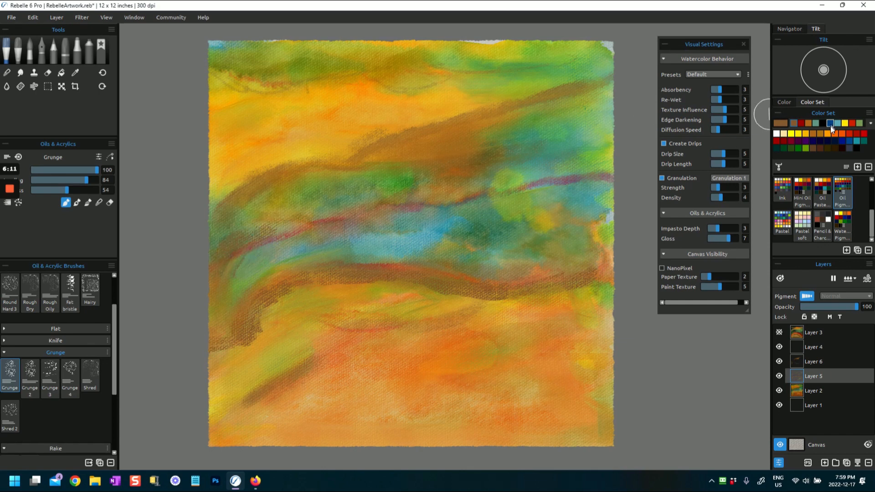
# Paint a dark green Grunge patch above the left half of the blue band.
pyautogui.click(799, 147)
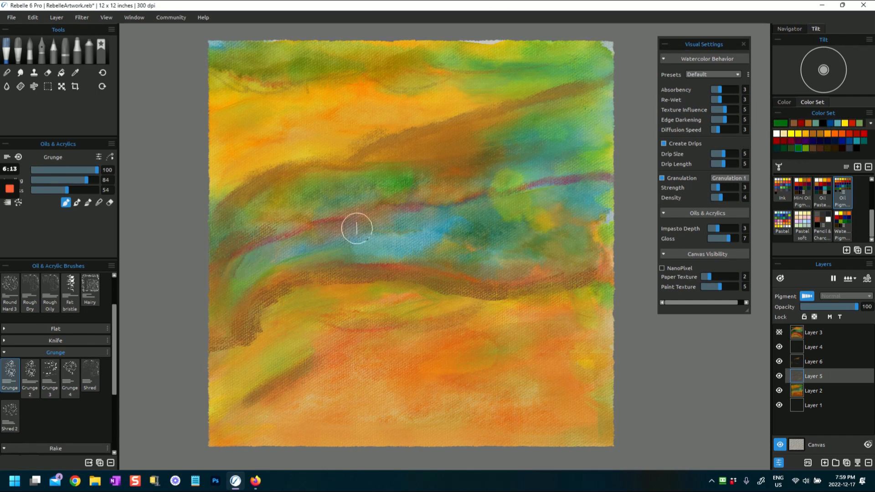
pyautogui.moveTo(340, 191)
pyautogui.mouseDown()
pyautogui.moveTo(361, 180)
pyautogui.moveTo(347, 189)
pyautogui.moveTo(438, 183)
pyautogui.mouseUp()
pyautogui.doubleClick(779, 123)
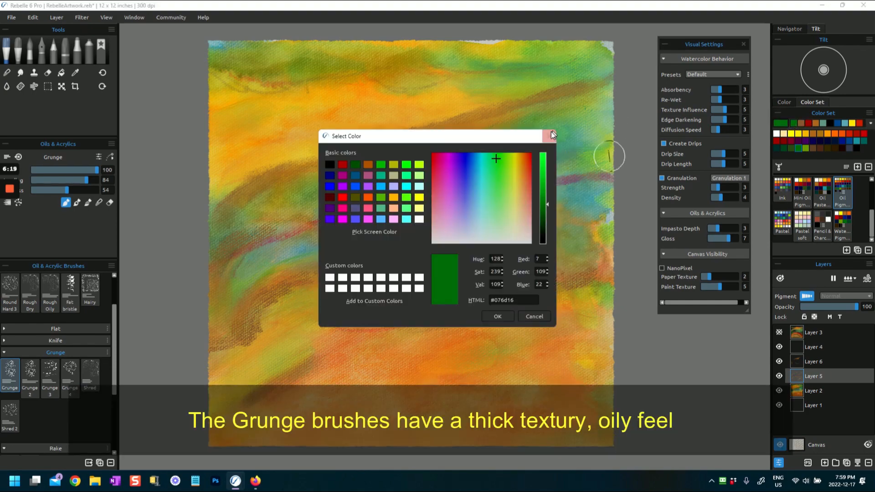
pyautogui.click(550, 134)
pyautogui.moveTo(337, 182)
pyautogui.mouseDown()
pyautogui.moveTo(316, 201)
pyautogui.moveTo(372, 194)
pyautogui.mouseUp()
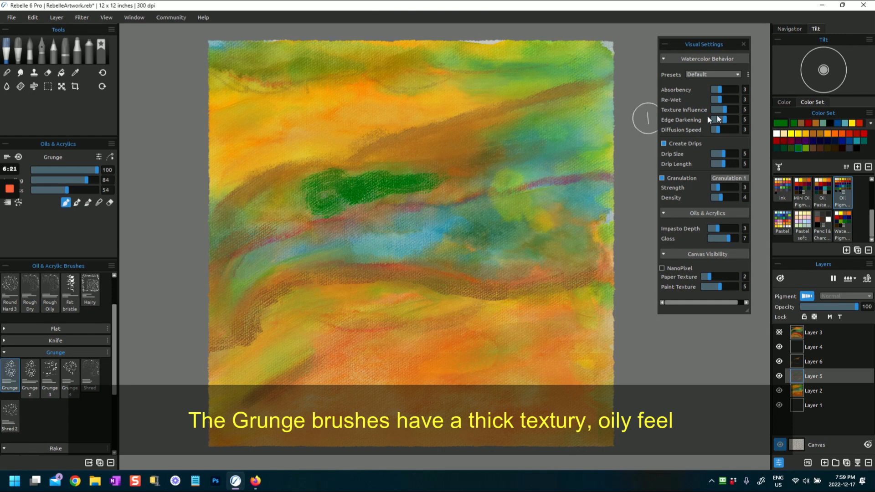
# Sample a muted green from the canvas and paint it over the dark green patch and down the left slope.
pyautogui.keyDown('alt'); pyautogui.click(240, 203); pyautogui.keyUp('alt')
pyautogui.moveTo(290, 199)
pyautogui.mouseDown()
pyautogui.moveTo(319, 184)
pyautogui.moveTo(306, 182)
pyautogui.moveTo(327, 192)
pyautogui.moveTo(353, 188)
pyautogui.moveTo(337, 196)
pyautogui.moveTo(325, 193)
pyautogui.moveTo(347, 179)
pyautogui.moveTo(341, 200)
pyautogui.moveTo(361, 174)
pyautogui.moveTo(356, 191)
pyautogui.moveTo(384, 178)
pyautogui.moveTo(322, 191)
pyautogui.moveTo(413, 176)
pyautogui.moveTo(387, 194)
pyautogui.mouseUp()
pyautogui.moveTo(240, 300)
pyautogui.mouseDown()
pyautogui.moveTo(242, 275)
pyautogui.moveTo(279, 254)
pyautogui.moveTo(357, 255)
pyautogui.moveTo(249, 296)
pyautogui.mouseUp()
pyautogui.moveTo(264, 367)
pyautogui.mouseDown()
pyautogui.moveTo(303, 340)
pyautogui.moveTo(265, 371)
pyautogui.moveTo(250, 354)
pyautogui.moveTo(296, 330)
pyautogui.mouseUp()
# Sample yellow and orange tones from the canvas and paint orange patches across the lower-left slope and lower-right area.
pyautogui.keyDown('alt'); pyautogui.click(217, 402); pyautogui.keyUp('alt')
pyautogui.keyDown('alt'); pyautogui.click(320, 347); pyautogui.keyUp('alt')
pyautogui.moveTo(299, 402)
pyautogui.mouseDown()
pyautogui.moveTo(268, 423)
pyautogui.moveTo(274, 403)
pyautogui.mouseUp()
pyautogui.moveTo(264, 345); pyautogui.dragTo(297, 327)
pyautogui.moveTo(243, 378)
pyautogui.mouseDown()
pyautogui.moveTo(269, 319)
pyautogui.moveTo(287, 326)
pyautogui.moveTo(252, 353)
pyautogui.mouseUp()
pyautogui.moveTo(302, 338)
pyautogui.mouseDown()
pyautogui.moveTo(367, 334)
pyautogui.moveTo(350, 321)
pyautogui.moveTo(390, 297)
pyautogui.moveTo(378, 312)
pyautogui.mouseUp()
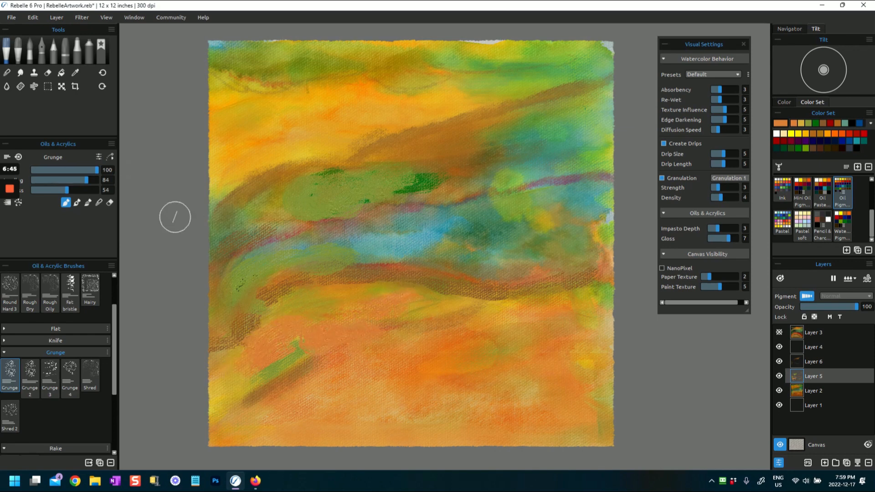
pyautogui.moveTo(551, 315)
pyautogui.mouseDown()
pyautogui.moveTo(568, 312)
pyautogui.moveTo(530, 318)
pyautogui.mouseUp()
pyautogui.moveTo(477, 370)
pyautogui.mouseDown()
pyautogui.moveTo(464, 380)
pyautogui.moveTo(430, 379)
pyautogui.mouseUp()
# Paint a dark red patch in the orange area right of the lower center, and sample the nearby orange.
pyautogui.click(780, 139)
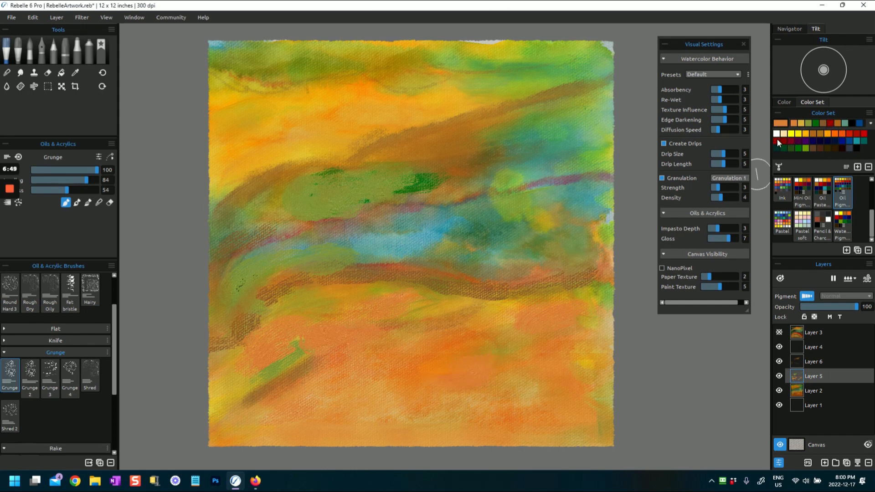
pyautogui.moveTo(499, 347)
pyautogui.mouseDown()
pyautogui.moveTo(442, 367)
pyautogui.moveTo(483, 382)
pyautogui.moveTo(438, 385)
pyautogui.moveTo(502, 337)
pyautogui.moveTo(509, 362)
pyautogui.mouseUp()
pyautogui.keyDown('alt'); pyautogui.click(526, 324); pyautogui.keyUp('alt')
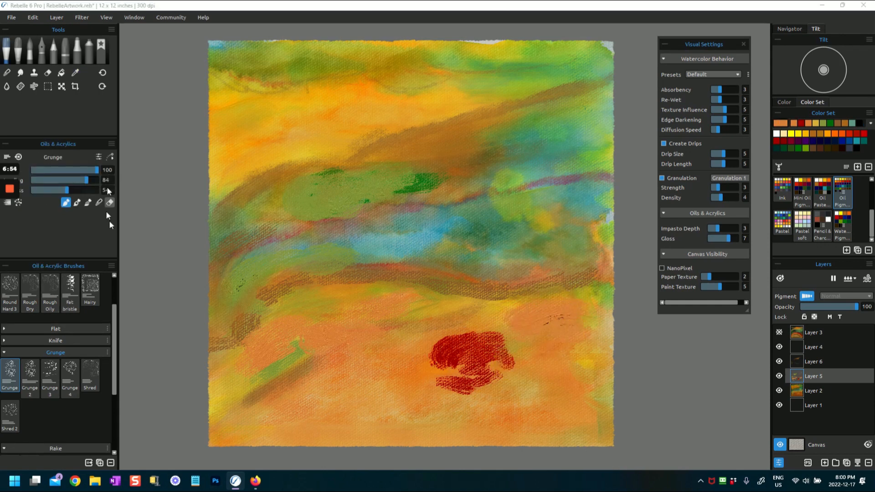
# Set the Grunge brush's Max. Impasto Height to 40, Max. Impasto Smudge to 92 and Paper Texture Contrast to 19 in the Brush Creator.
pyautogui.click(98, 156)
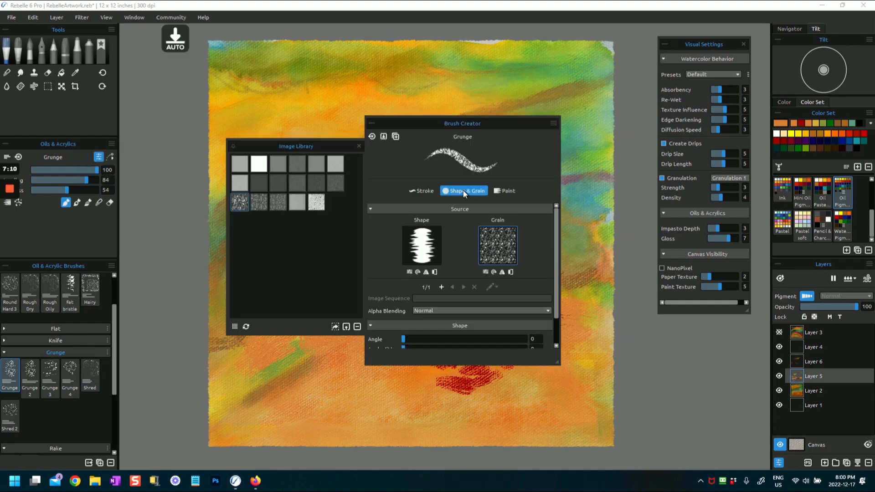
pyautogui.click(415, 190)
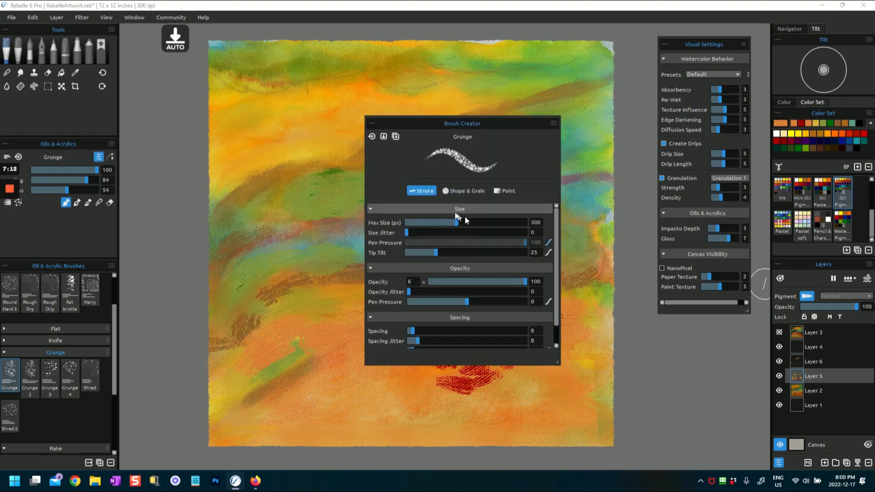
pyautogui.click(506, 192)
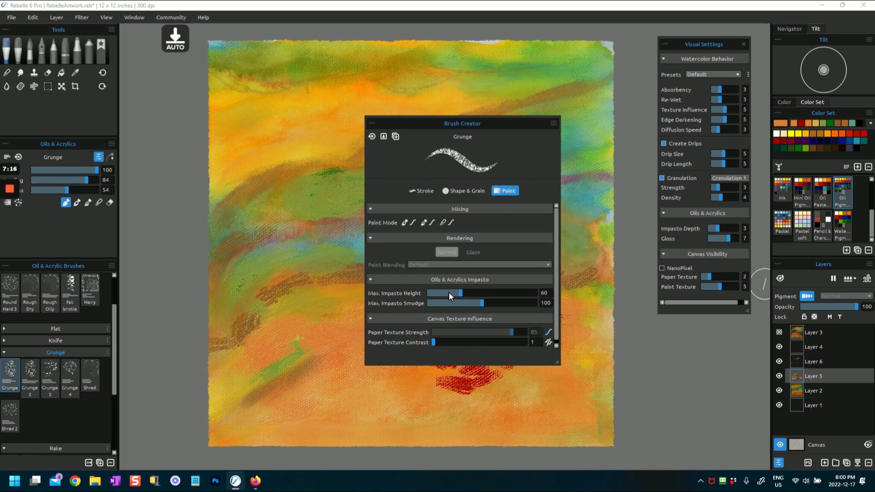
pyautogui.click(451, 295)
pyautogui.moveTo(466, 302); pyautogui.dragTo(472, 303)
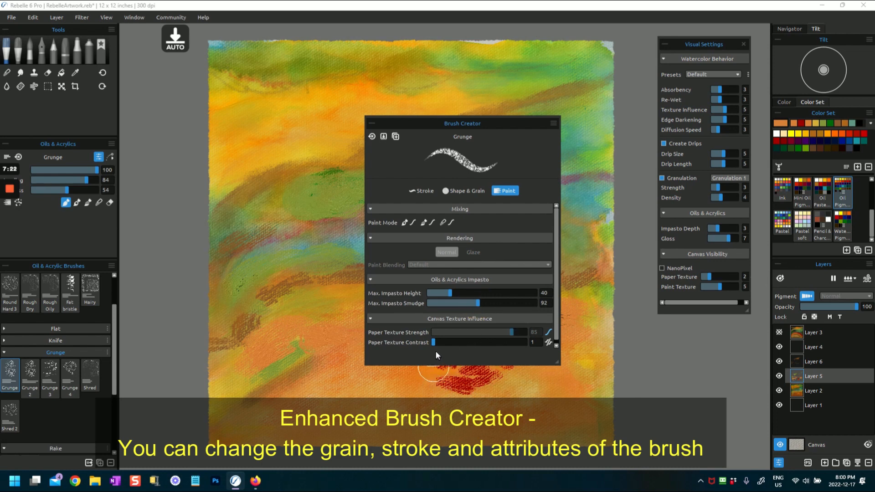
pyautogui.moveTo(439, 345); pyautogui.dragTo(453, 345)
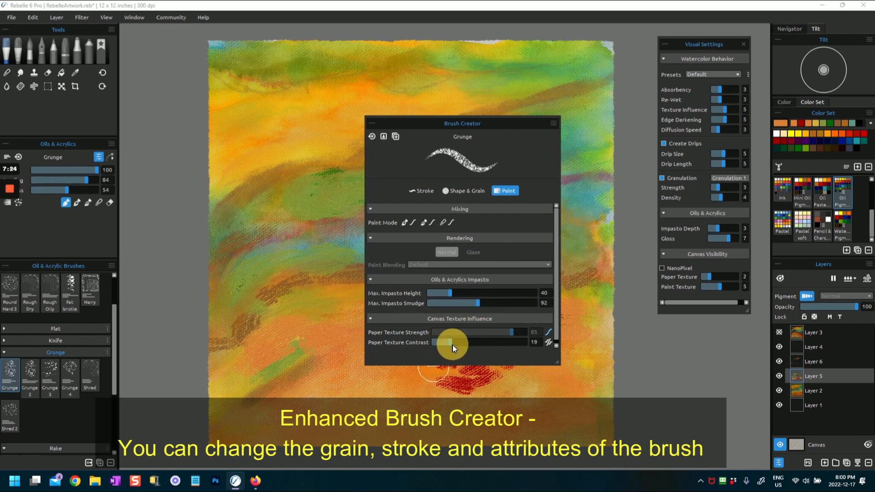
# Set the Grunge brush's Size Jitter to 12 and close the Brush Creator.
pyautogui.click(461, 191)
pyautogui.click(419, 191)
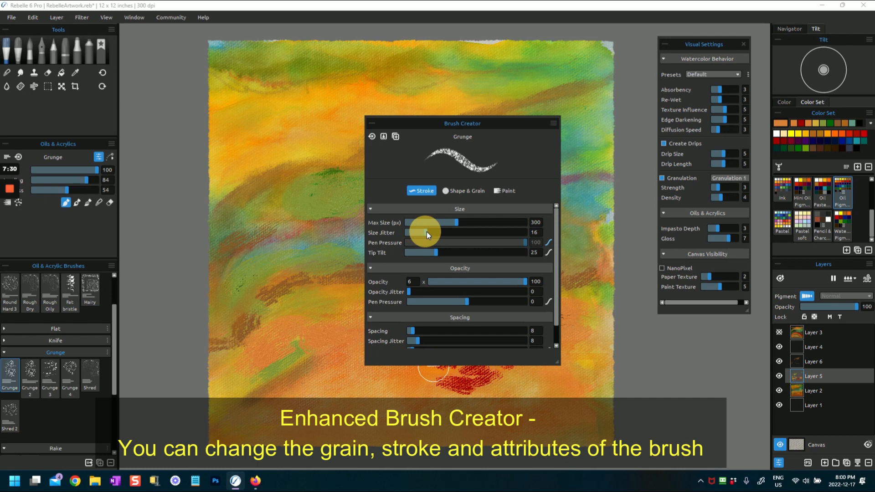
pyautogui.moveTo(422, 233); pyautogui.dragTo(419, 233)
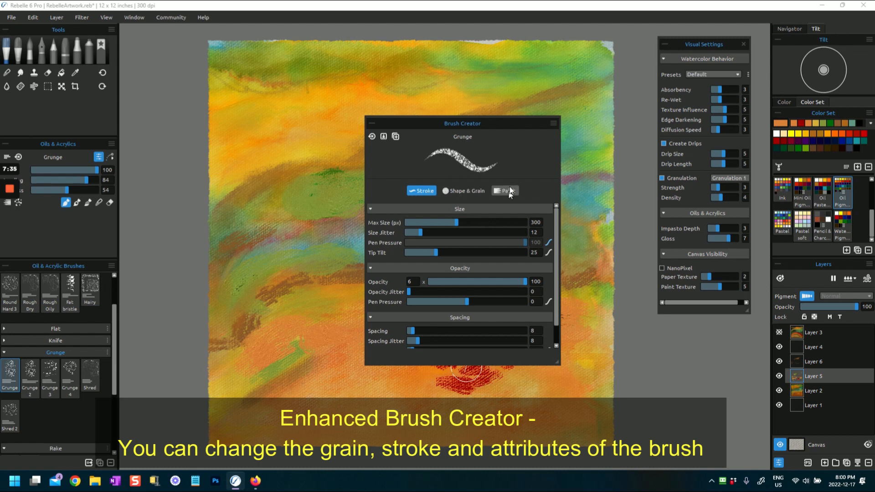
pyautogui.click(554, 124)
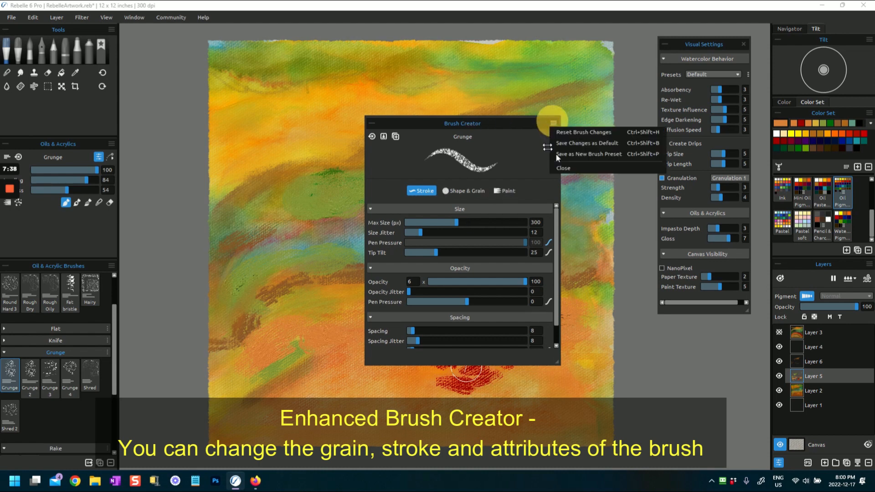
pyautogui.click(557, 170)
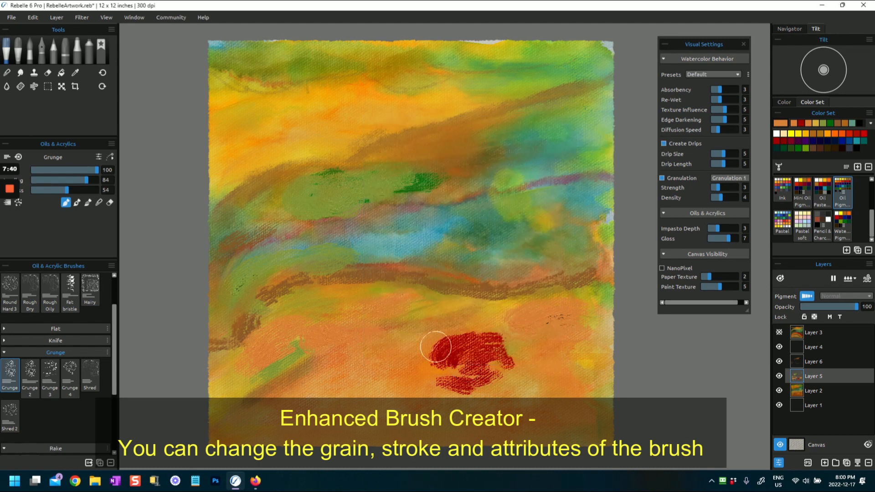
# Paint orange over most of the red patch, and cover it again with a deeper red.
pyautogui.moveTo(447, 339)
pyautogui.mouseDown()
pyautogui.moveTo(471, 328)
pyautogui.moveTo(462, 350)
pyautogui.moveTo(469, 357)
pyautogui.moveTo(460, 376)
pyautogui.moveTo(471, 374)
pyautogui.moveTo(464, 392)
pyautogui.moveTo(487, 348)
pyautogui.mouseUp()
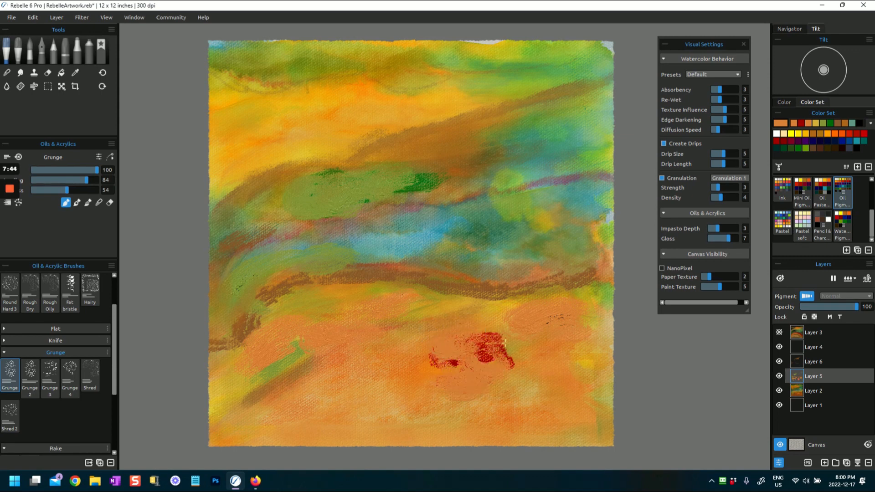
pyautogui.click(784, 141)
pyautogui.moveTo(474, 358)
pyautogui.mouseDown()
pyautogui.moveTo(455, 353)
pyautogui.moveTo(457, 381)
pyautogui.moveTo(490, 351)
pyautogui.moveTo(434, 358)
pyautogui.moveTo(469, 326)
pyautogui.moveTo(496, 337)
pyautogui.moveTo(478, 362)
pyautogui.moveTo(488, 380)
pyautogui.mouseUp()
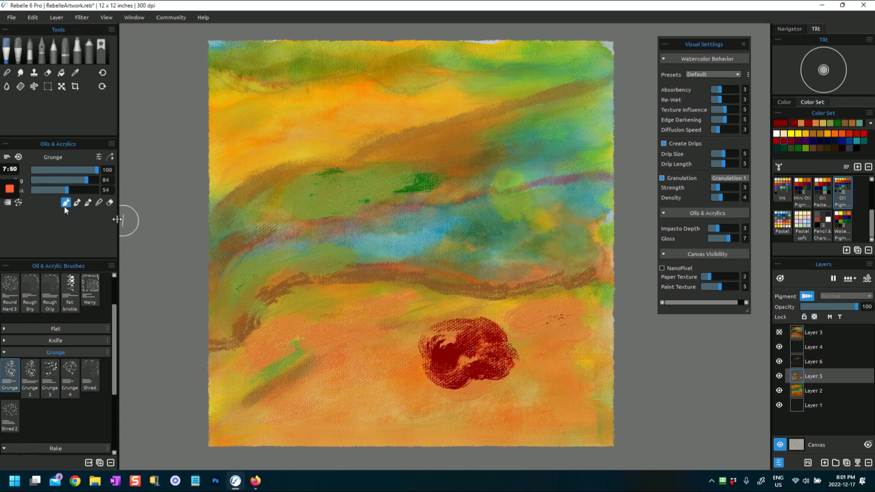
# Reset the Grunge brush, set its size to 79, and paint sampled orange over the upper middle of the dark red patch.
pyautogui.click(18, 155)
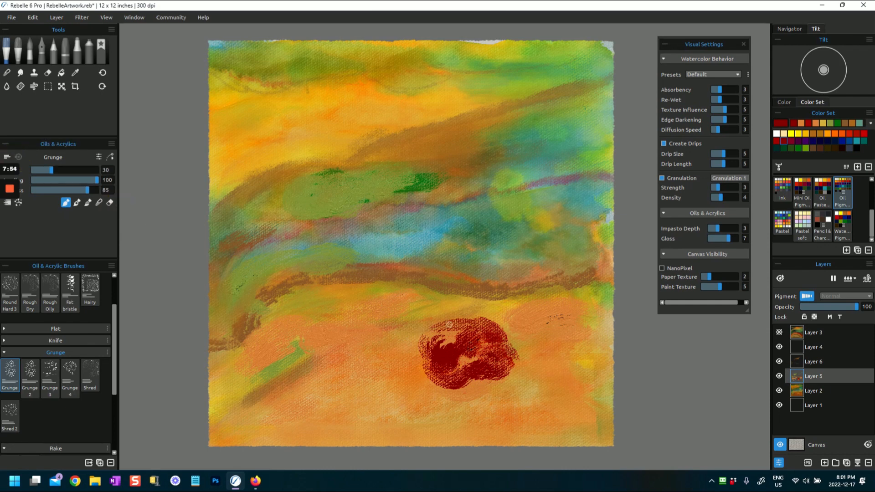
pyautogui.moveTo(50, 169); pyautogui.dragTo(83, 170)
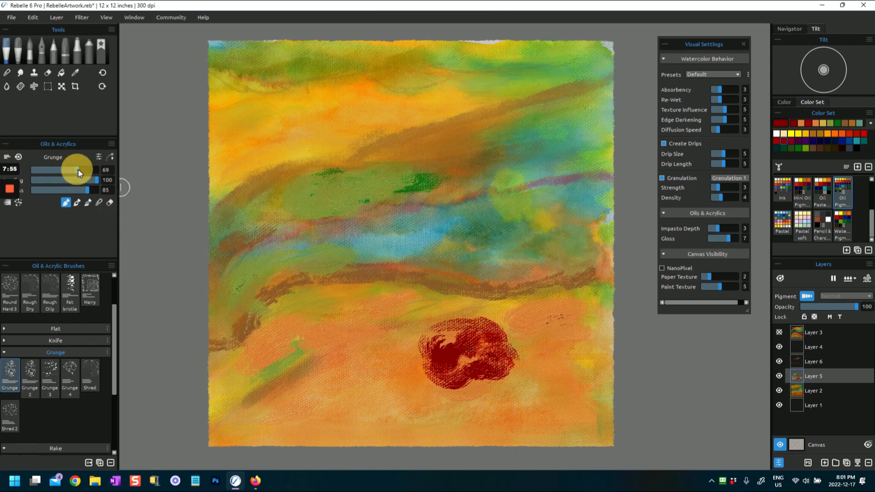
pyautogui.moveTo(435, 335)
pyautogui.mouseDown()
pyautogui.moveTo(544, 322)
pyautogui.moveTo(462, 350)
pyautogui.moveTo(486, 332)
pyautogui.moveTo(463, 319)
pyautogui.moveTo(470, 338)
pyautogui.mouseUp()
pyautogui.keyDown('alt'); pyautogui.click(541, 323); pyautogui.keyUp('alt')
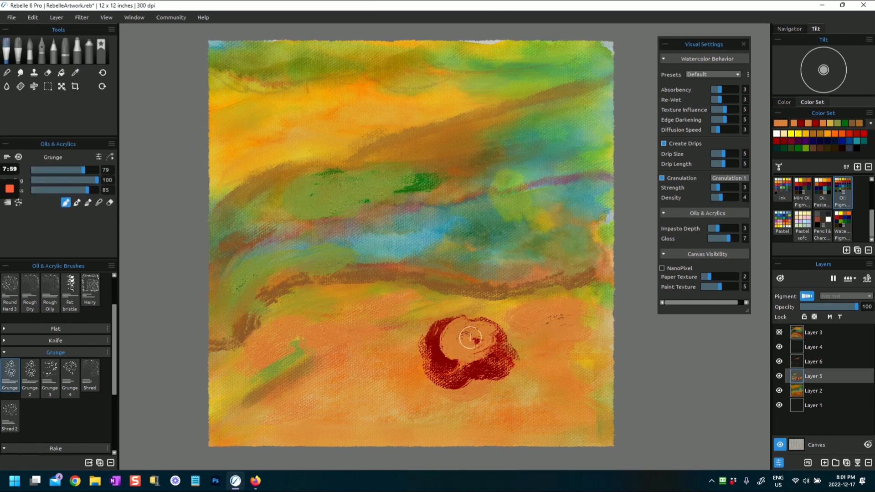
# With the Grunge 2 brush, paint sampled olive green strokes in the orange area just below the lower brown band.
pyautogui.click(29, 370)
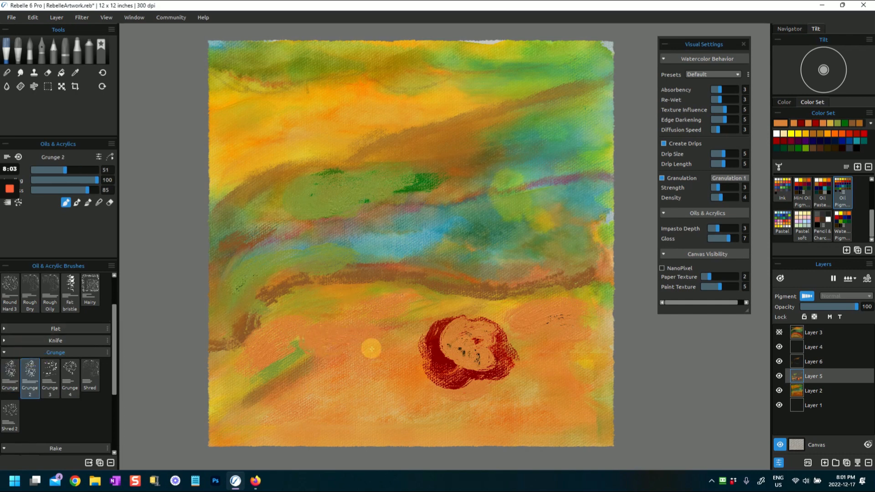
pyautogui.keyDown('alt'); pyautogui.click(334, 304); pyautogui.keyUp('alt')
pyautogui.moveTo(352, 311); pyautogui.dragTo(328, 306)
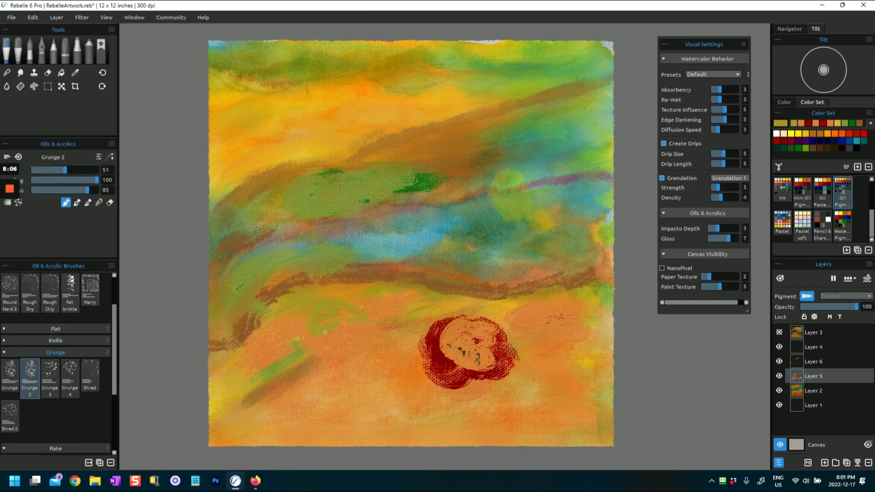
# Paint sampled light blue over the central blue band and in patches along the upper right of the painting.
pyautogui.keyDown('alt'); pyautogui.click(392, 244); pyautogui.keyUp('alt')
pyautogui.moveTo(392, 245)
pyautogui.mouseDown()
pyautogui.moveTo(424, 215)
pyautogui.moveTo(438, 221)
pyautogui.moveTo(387, 254)
pyautogui.moveTo(393, 222)
pyautogui.moveTo(358, 236)
pyautogui.moveTo(423, 218)
pyautogui.moveTo(402, 252)
pyautogui.mouseUp()
pyautogui.moveTo(465, 218)
pyautogui.mouseDown()
pyautogui.moveTo(447, 231)
pyautogui.moveTo(472, 222)
pyautogui.moveTo(462, 217)
pyautogui.moveTo(447, 235)
pyautogui.mouseUp()
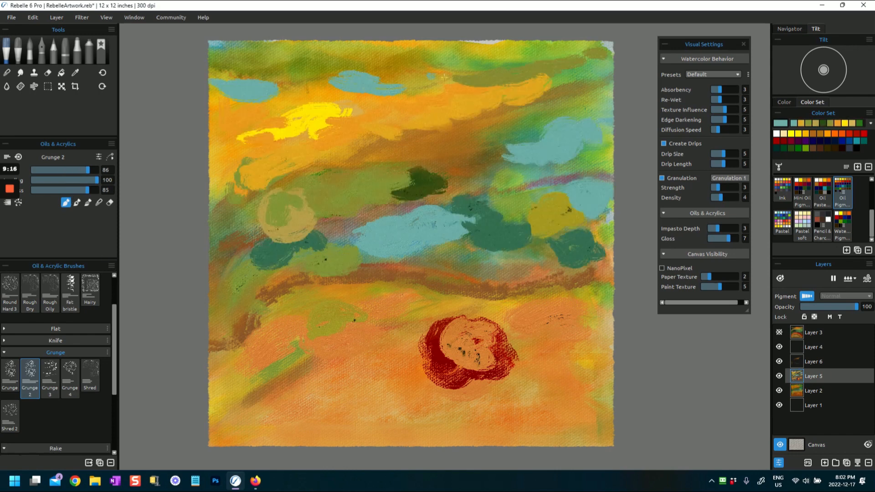
pyautogui.moveTo(445, 78)
pyautogui.mouseDown()
pyautogui.moveTo(433, 75)
pyautogui.moveTo(575, 70)
pyautogui.mouseUp()
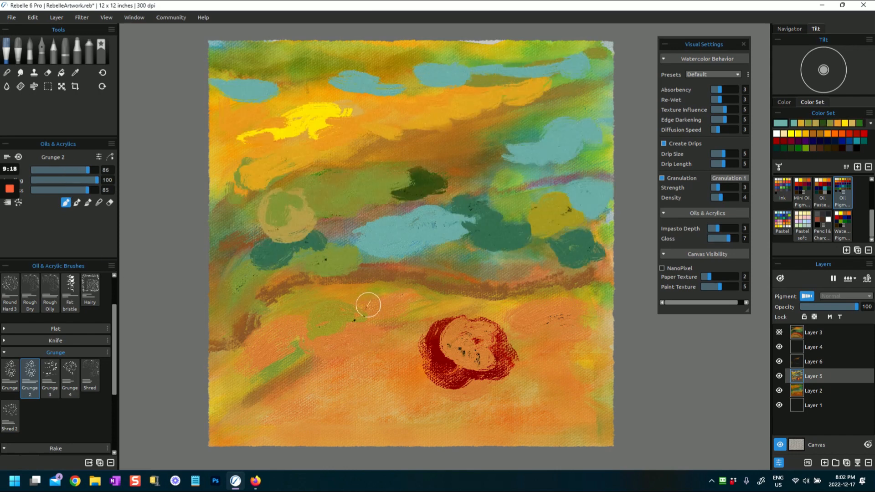
# Repaint the lower brown band and the upper diagonal band in brown, using the Grunge 2 and Grunge 3 brushes.
pyautogui.keyDown('alt'); pyautogui.click(341, 278); pyautogui.keyUp('alt')
pyautogui.moveTo(313, 282)
pyautogui.mouseDown()
pyautogui.moveTo(219, 338)
pyautogui.moveTo(270, 302)
pyautogui.mouseUp()
pyautogui.click(51, 373)
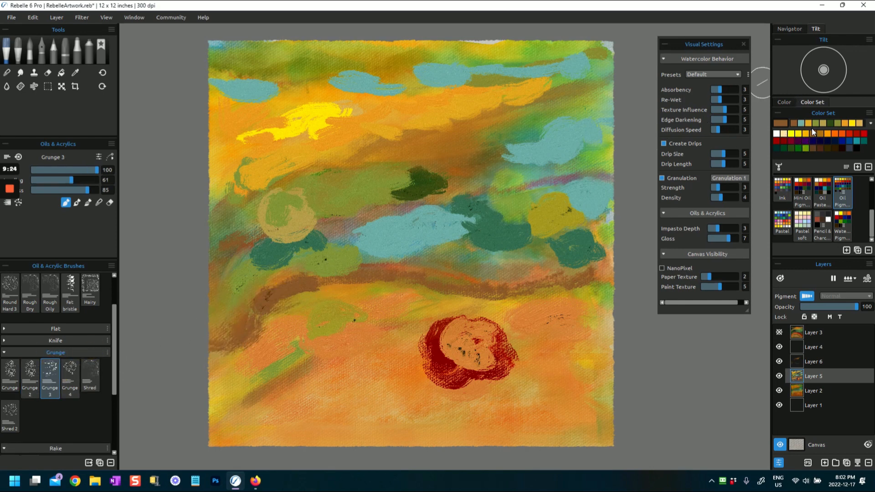
pyautogui.moveTo(277, 297)
pyautogui.mouseDown()
pyautogui.moveTo(222, 346)
pyautogui.moveTo(308, 280)
pyautogui.moveTo(316, 276)
pyautogui.moveTo(308, 290)
pyautogui.moveTo(359, 281)
pyautogui.moveTo(366, 261)
pyautogui.moveTo(394, 277)
pyautogui.moveTo(428, 268)
pyautogui.moveTo(418, 281)
pyautogui.moveTo(480, 284)
pyautogui.moveTo(468, 270)
pyautogui.moveTo(503, 292)
pyautogui.moveTo(602, 266)
pyautogui.moveTo(623, 279)
pyautogui.mouseUp()
pyautogui.moveTo(273, 185); pyautogui.dragTo(572, 75)
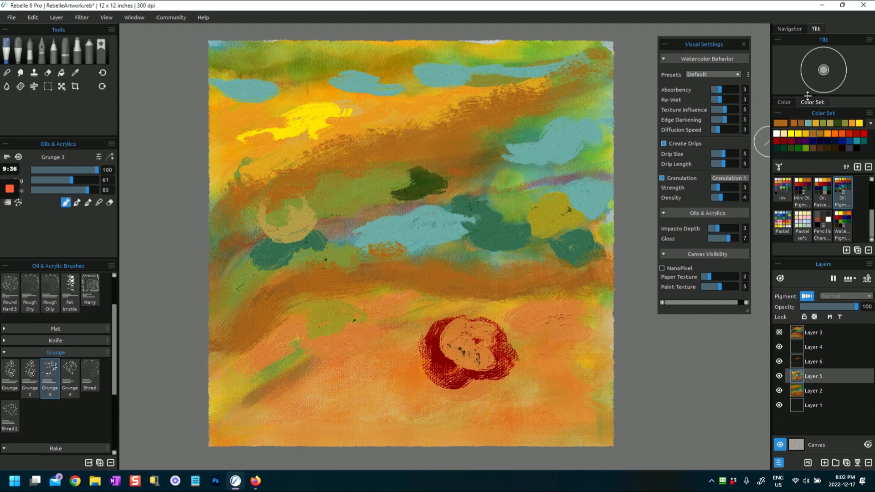
# Paint dark green Grunge 3 patches along the central diagonal, at the upper-right edge, right of centre and at the left edge.
pyautogui.click(792, 147)
pyautogui.moveTo(322, 194)
pyautogui.mouseDown()
pyautogui.moveTo(371, 172)
pyautogui.moveTo(385, 191)
pyautogui.moveTo(327, 190)
pyautogui.moveTo(453, 160)
pyautogui.moveTo(434, 166)
pyautogui.moveTo(526, 122)
pyautogui.moveTo(516, 134)
pyautogui.moveTo(535, 133)
pyautogui.mouseUp()
pyautogui.moveTo(593, 97); pyautogui.dragTo(603, 111)
pyautogui.moveTo(473, 214)
pyautogui.mouseDown()
pyautogui.moveTo(484, 221)
pyautogui.moveTo(524, 214)
pyautogui.mouseUp()
pyautogui.moveTo(240, 268)
pyautogui.mouseDown()
pyautogui.moveTo(223, 254)
pyautogui.moveTo(251, 235)
pyautogui.mouseUp()
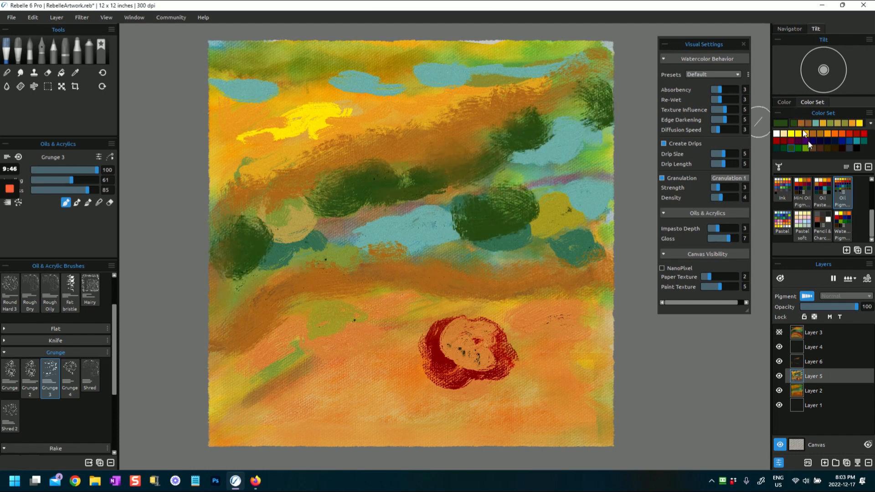
# Paint turquoise patches at the middle left, the right side and the lower left, and a dark red patch on the lower brown band.
pyautogui.click(855, 145)
pyautogui.moveTo(303, 253)
pyautogui.mouseDown()
pyautogui.moveTo(269, 258)
pyautogui.moveTo(320, 245)
pyautogui.mouseUp()
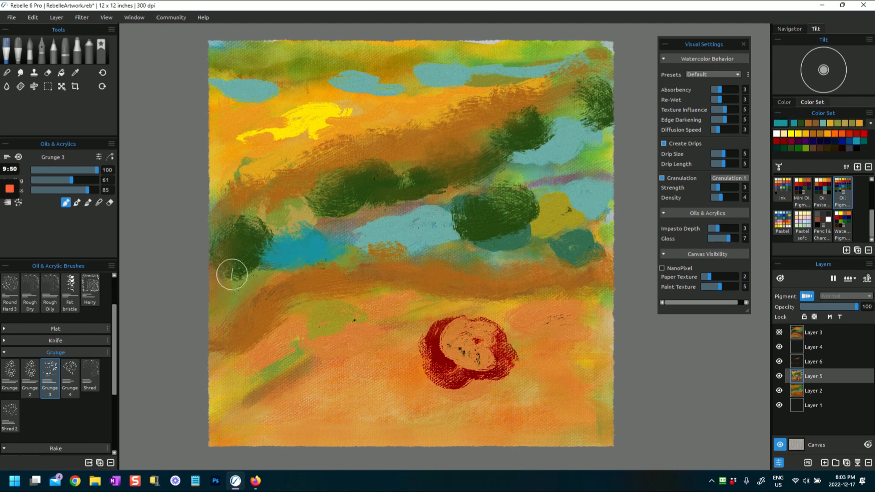
pyautogui.moveTo(531, 175)
pyautogui.mouseDown()
pyautogui.moveTo(595, 159)
pyautogui.moveTo(561, 194)
pyautogui.mouseUp()
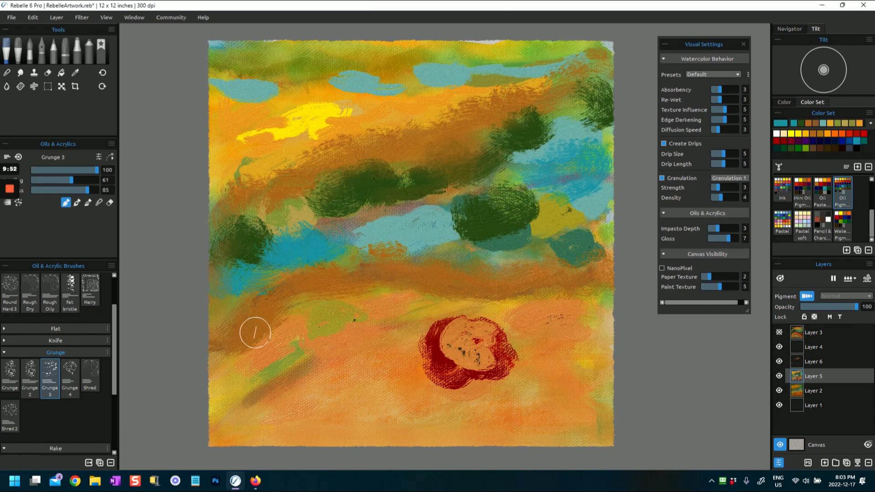
pyautogui.moveTo(228, 347); pyautogui.dragTo(242, 357)
pyautogui.moveTo(281, 333); pyautogui.dragTo(319, 320)
pyautogui.keyDown('alt'); pyautogui.click(429, 341); pyautogui.keyUp('alt')
pyautogui.moveTo(369, 295)
pyautogui.mouseDown()
pyautogui.moveTo(392, 275)
pyautogui.moveTo(410, 297)
pyautogui.mouseUp()
# Cover the lower brown band on both sides of the red patch with sampled brown, raising the Grunge 3 paint loading to 91.
pyautogui.keyDown('alt'); pyautogui.click(564, 281); pyautogui.keyUp('alt')
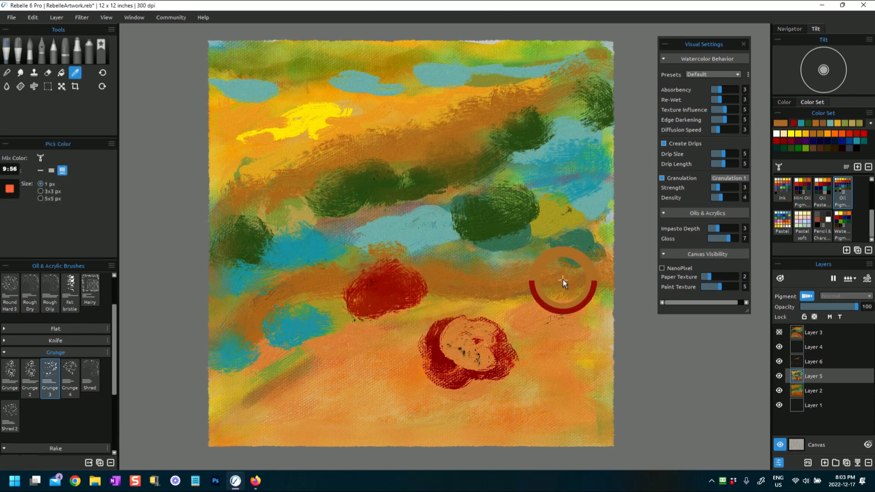
pyautogui.moveTo(567, 297); pyautogui.dragTo(590, 300)
pyautogui.moveTo(434, 294)
pyautogui.mouseDown()
pyautogui.moveTo(434, 305)
pyautogui.moveTo(348, 313)
pyautogui.moveTo(280, 285)
pyautogui.moveTo(224, 325)
pyautogui.mouseUp()
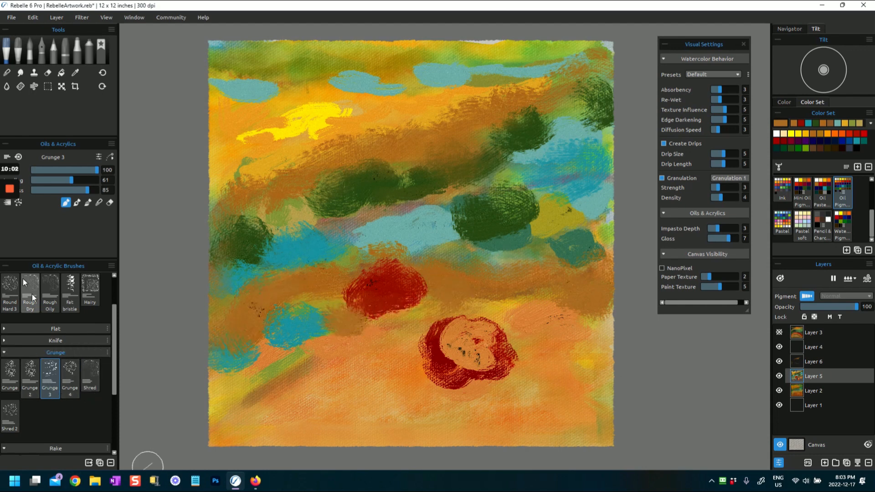
pyautogui.moveTo(90, 184); pyautogui.dragTo(94, 183)
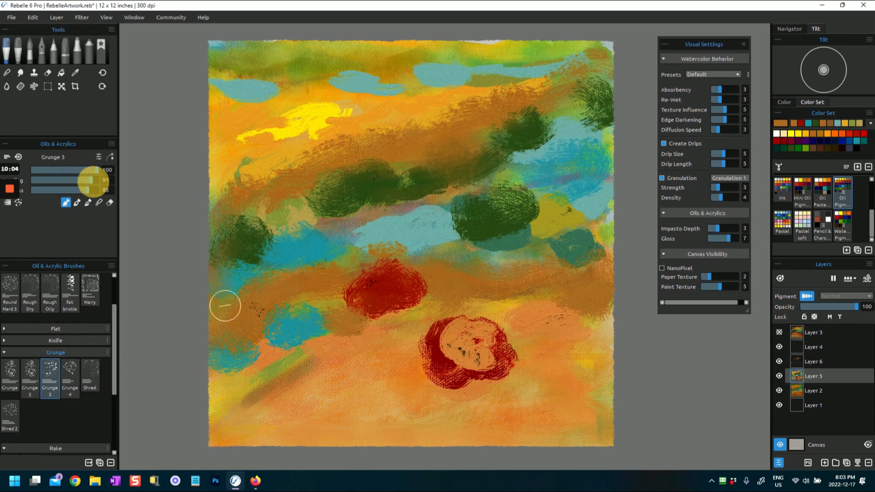
pyautogui.moveTo(446, 279)
pyautogui.mouseDown()
pyautogui.moveTo(473, 292)
pyautogui.moveTo(485, 266)
pyautogui.moveTo(513, 289)
pyautogui.moveTo(561, 302)
pyautogui.mouseUp()
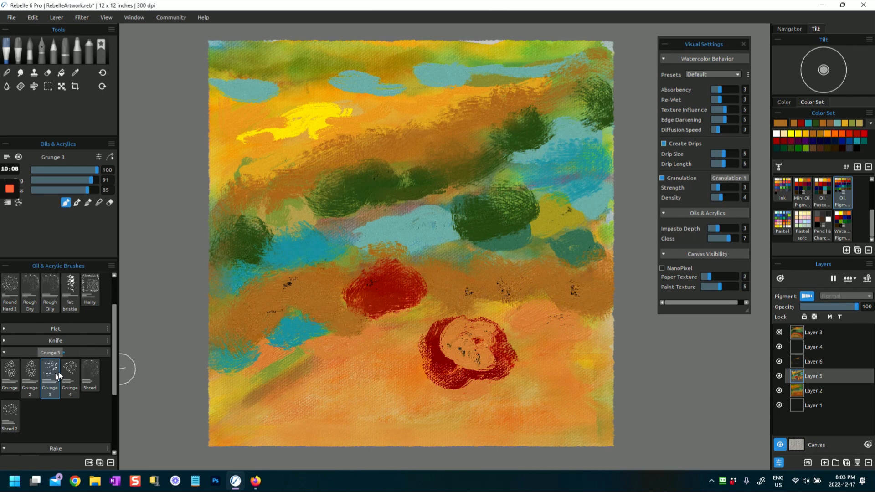
# With the Grunge 4 brush, paint brown strokes in the orange area beside the lower turquoise patches and blend sampled orange over them.
pyautogui.click(70, 378)
pyautogui.moveTo(272, 354)
pyautogui.mouseDown()
pyautogui.moveTo(265, 372)
pyautogui.moveTo(259, 347)
pyautogui.mouseUp()
pyautogui.moveTo(341, 343)
pyautogui.mouseDown()
pyautogui.moveTo(351, 344)
pyautogui.moveTo(335, 351)
pyautogui.mouseUp()
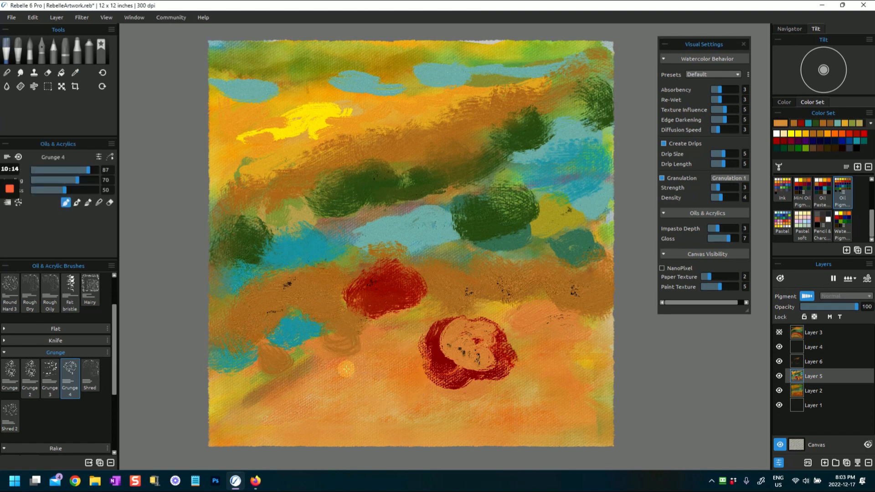
pyautogui.moveTo(328, 343); pyautogui.dragTo(367, 348)
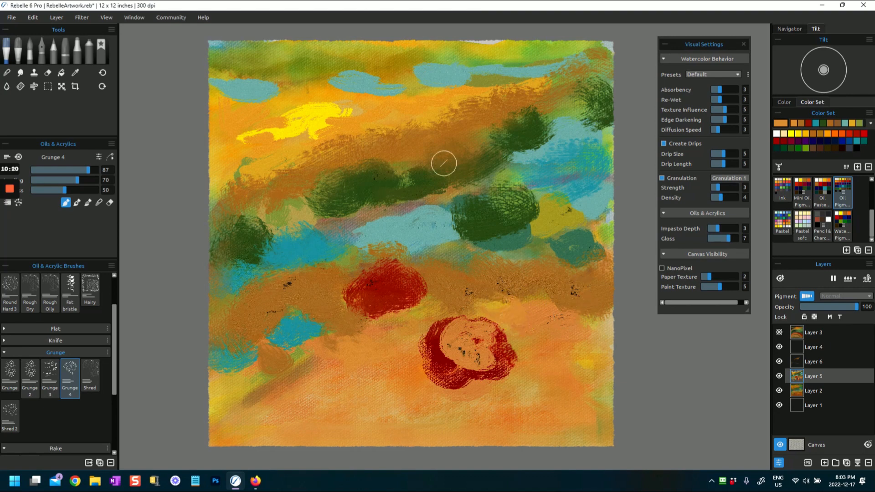
# Work orange into the yellow patch at the upper left of the painting and add bright yellow loops at both of its ends.
pyautogui.moveTo(285, 114); pyautogui.dragTo(328, 106)
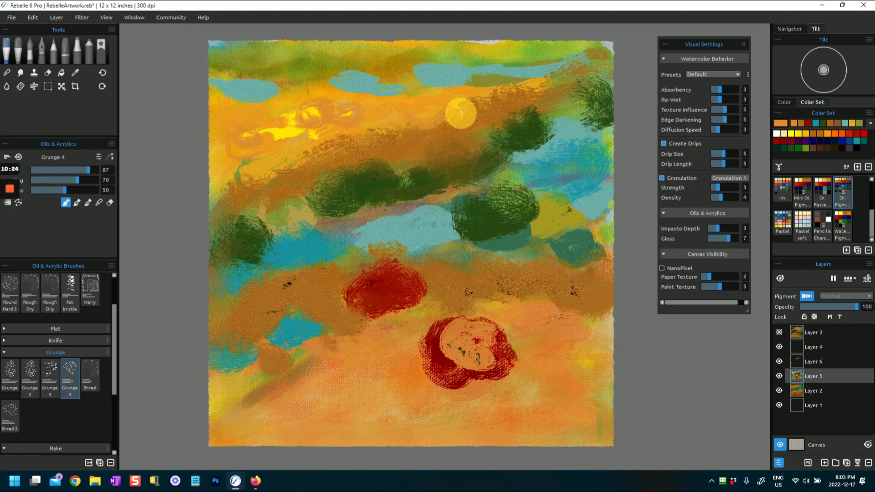
pyautogui.click(800, 133)
pyautogui.click(344, 121)
pyautogui.moveTo(340, 119); pyautogui.dragTo(349, 116)
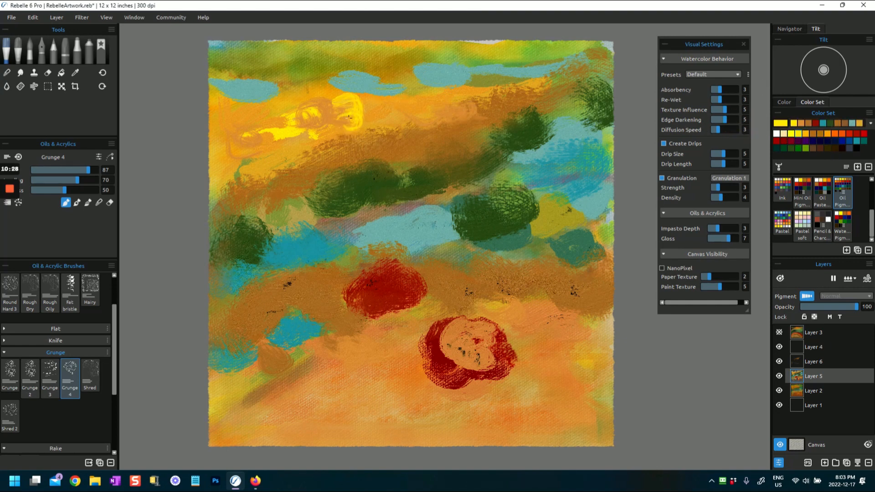
pyautogui.moveTo(245, 156)
pyautogui.mouseDown()
pyautogui.moveTo(230, 132)
pyautogui.moveTo(243, 122)
pyautogui.mouseUp()
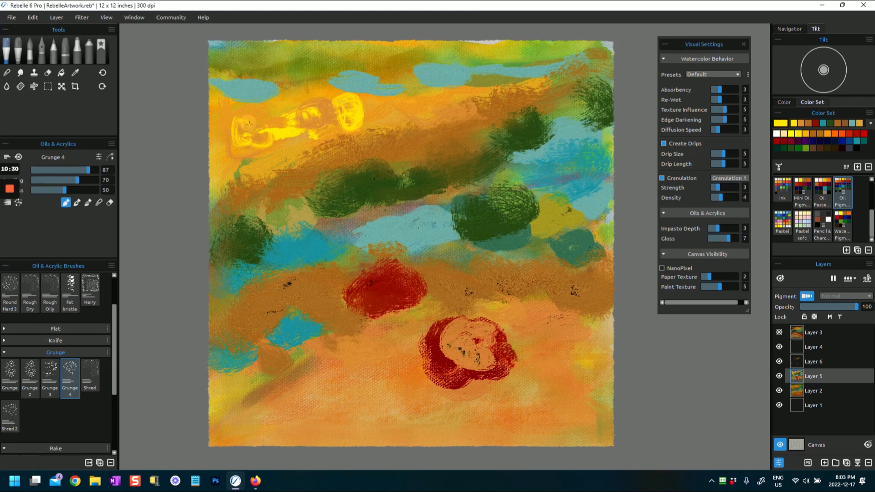
# Scribble bright yellow swirls across the lower-left orange area and overlay them with sampled orange loops.
pyautogui.moveTo(242, 390)
pyautogui.mouseDown()
pyautogui.moveTo(253, 371)
pyautogui.moveTo(227, 392)
pyautogui.mouseUp()
pyautogui.moveTo(359, 354)
pyautogui.mouseDown()
pyautogui.moveTo(384, 359)
pyautogui.moveTo(349, 370)
pyautogui.moveTo(392, 383)
pyautogui.moveTo(343, 368)
pyautogui.moveTo(362, 411)
pyautogui.mouseUp()
pyautogui.moveTo(351, 368)
pyautogui.mouseDown()
pyautogui.moveTo(373, 375)
pyautogui.moveTo(372, 388)
pyautogui.moveTo(354, 381)
pyautogui.moveTo(436, 393)
pyautogui.mouseUp()
pyautogui.moveTo(376, 413)
pyautogui.mouseDown()
pyautogui.moveTo(402, 422)
pyautogui.moveTo(375, 415)
pyautogui.moveTo(338, 369)
pyautogui.moveTo(383, 392)
pyautogui.moveTo(379, 365)
pyautogui.moveTo(362, 409)
pyautogui.moveTo(337, 388)
pyautogui.moveTo(374, 360)
pyautogui.moveTo(396, 392)
pyautogui.moveTo(378, 417)
pyautogui.mouseUp()
pyautogui.keyDown('alt'); pyautogui.click(558, 360); pyautogui.keyUp('alt')
pyautogui.moveTo(337, 380)
pyautogui.mouseDown()
pyautogui.moveTo(396, 377)
pyautogui.moveTo(327, 416)
pyautogui.moveTo(419, 401)
pyautogui.moveTo(407, 416)
pyautogui.mouseUp()
# Paint sampled olive-yellow loops in the lower-right orange area, near the lower edge and over the yellow swirls.
pyautogui.keyDown('alt'); pyautogui.click(557, 369); pyautogui.keyUp('alt')
pyautogui.keyDown('alt'); pyautogui.click(605, 397); pyautogui.keyUp('alt')
pyautogui.moveTo(538, 394); pyautogui.dragTo(581, 388)
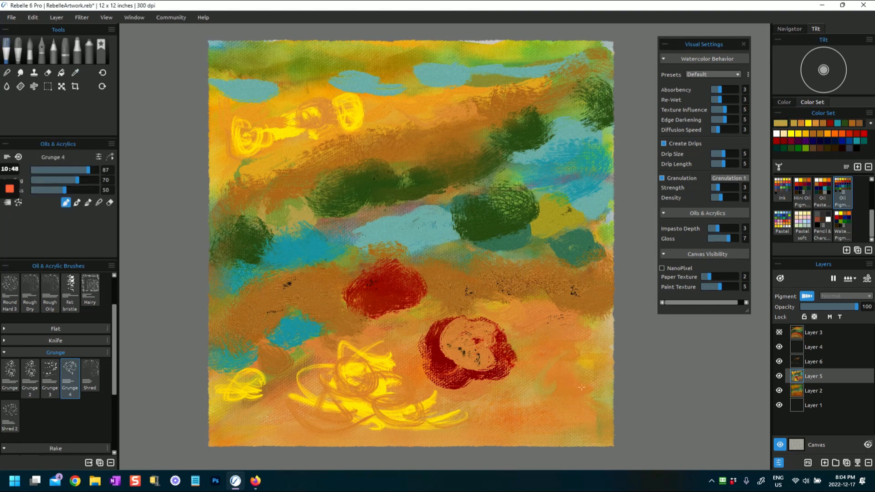
pyautogui.moveTo(542, 354)
pyautogui.mouseDown()
pyautogui.moveTo(546, 320)
pyautogui.moveTo(572, 317)
pyautogui.moveTo(556, 342)
pyautogui.moveTo(545, 311)
pyautogui.moveTo(543, 361)
pyautogui.mouseUp()
pyautogui.moveTo(495, 435); pyautogui.dragTo(455, 429)
pyautogui.moveTo(357, 353)
pyautogui.mouseDown()
pyautogui.moveTo(386, 386)
pyautogui.moveTo(326, 362)
pyautogui.moveTo(342, 426)
pyautogui.mouseUp()
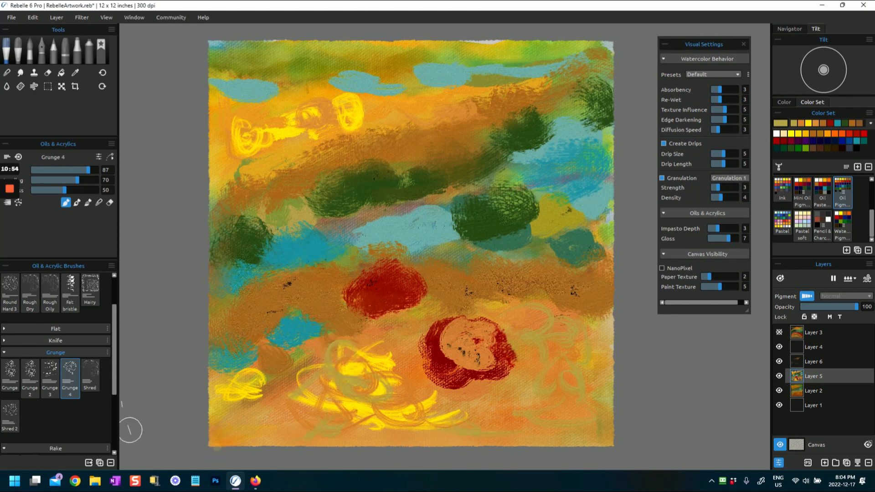
# With the Shred brush, paint an olive-yellow stroke across the right part of the lower brown band.
pyautogui.click(90, 375)
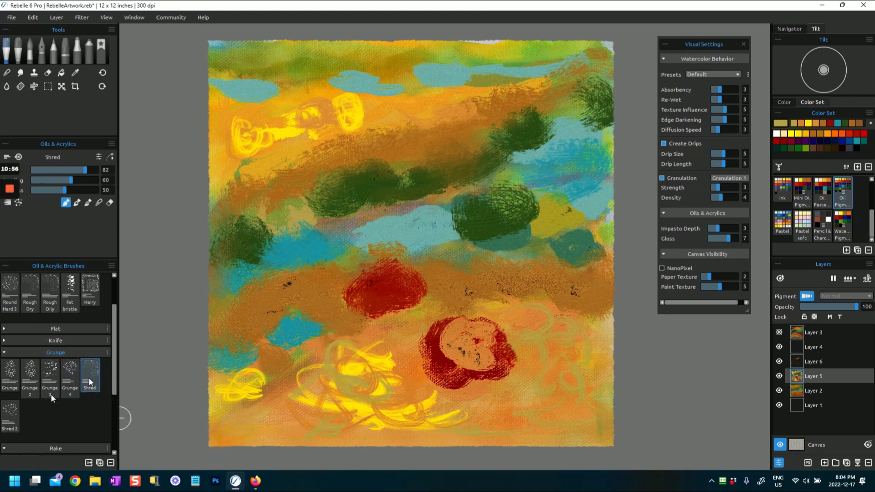
pyautogui.moveTo(474, 250)
pyautogui.mouseDown()
pyautogui.moveTo(520, 285)
pyautogui.moveTo(567, 295)
pyautogui.moveTo(596, 320)
pyautogui.moveTo(527, 302)
pyautogui.mouseUp()
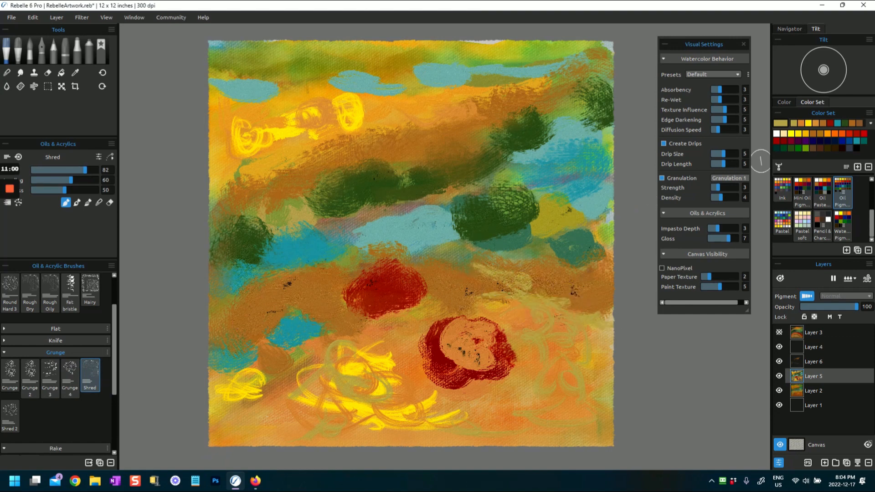
# Paint deep green Shred strokes over the existing green and teal patches and around the two lower-left turquoise patches.
pyautogui.click(785, 149)
pyautogui.moveTo(540, 250)
pyautogui.mouseDown()
pyautogui.moveTo(570, 241)
pyautogui.moveTo(595, 248)
pyautogui.mouseUp()
pyautogui.moveTo(441, 244)
pyautogui.mouseDown()
pyautogui.moveTo(513, 243)
pyautogui.moveTo(478, 250)
pyautogui.mouseUp()
pyautogui.moveTo(233, 251); pyautogui.dragTo(240, 236)
pyautogui.moveTo(327, 192)
pyautogui.mouseDown()
pyautogui.moveTo(438, 169)
pyautogui.moveTo(506, 121)
pyautogui.moveTo(482, 126)
pyautogui.moveTo(540, 119)
pyautogui.mouseUp()
pyautogui.moveTo(582, 93)
pyautogui.mouseDown()
pyautogui.moveTo(597, 98)
pyautogui.moveTo(592, 86)
pyautogui.mouseUp()
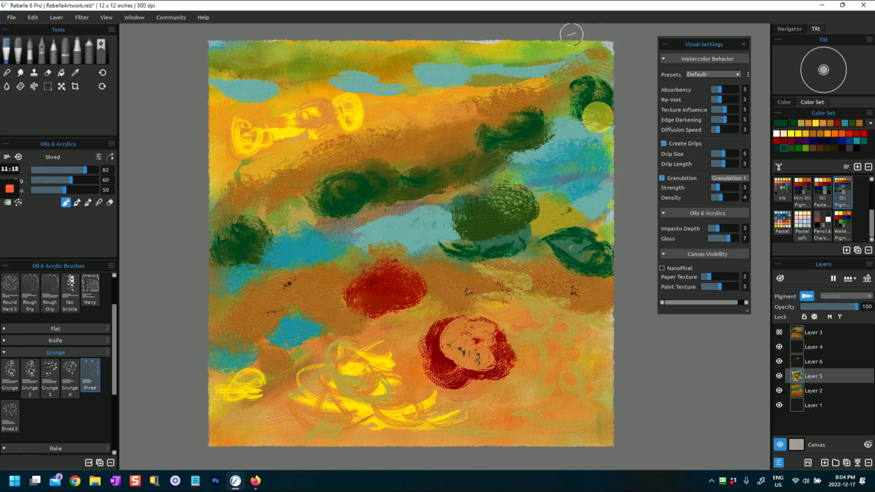
pyautogui.moveTo(496, 213); pyautogui.dragTo(491, 227)
pyautogui.moveTo(594, 237); pyautogui.dragTo(573, 246)
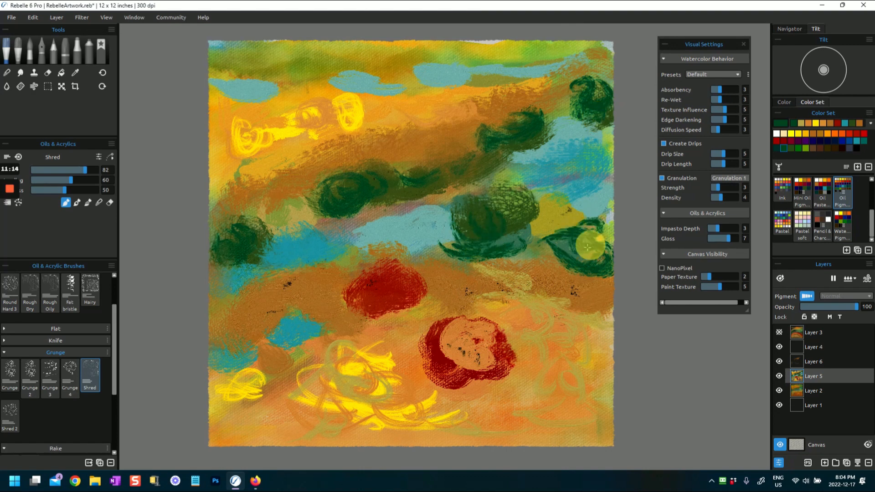
pyautogui.moveTo(289, 324)
pyautogui.mouseDown()
pyautogui.moveTo(319, 319)
pyautogui.moveTo(296, 314)
pyautogui.moveTo(276, 344)
pyautogui.moveTo(210, 364)
pyautogui.mouseUp()
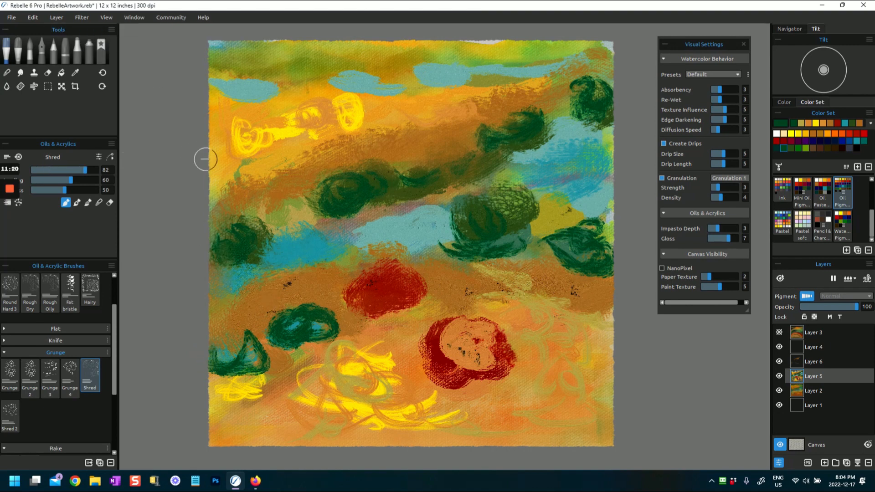
# View the Favorite Brushes, return to the Oils & Acrylics Shred brush, and extend the central-left green patch outward to its left.
pyautogui.click(100, 53)
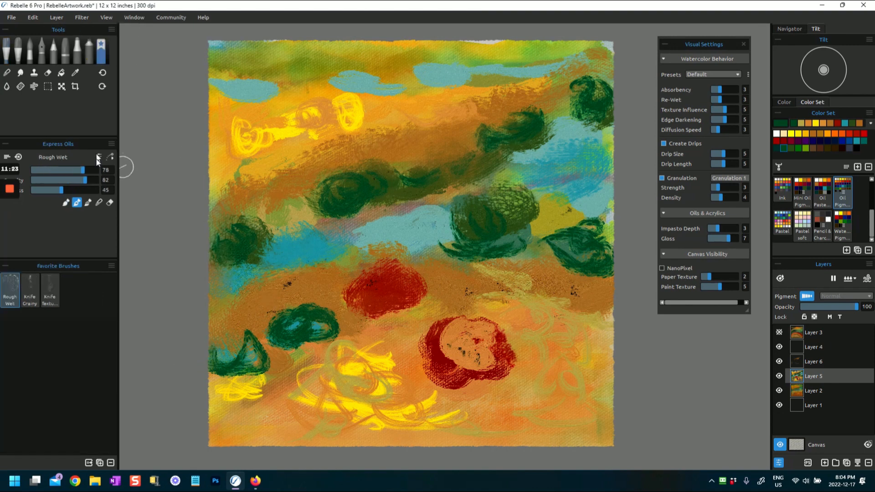
pyautogui.click(5, 50)
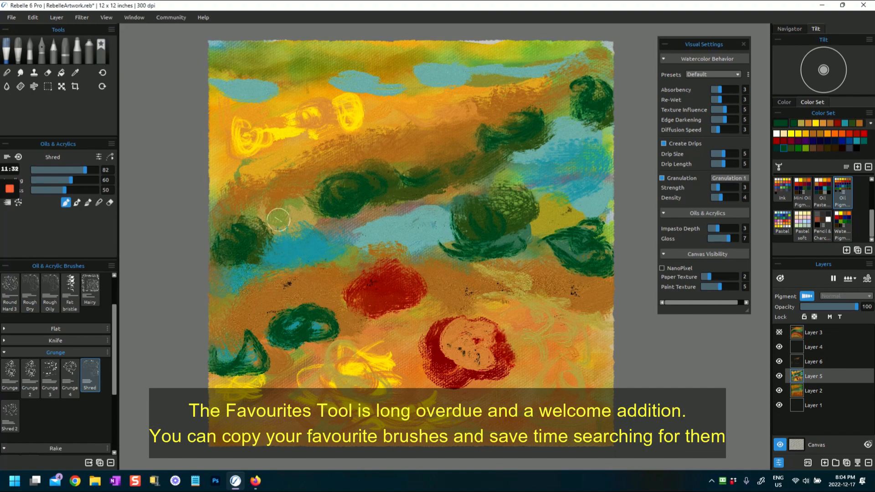
pyautogui.moveTo(298, 193); pyautogui.dragTo(322, 201)
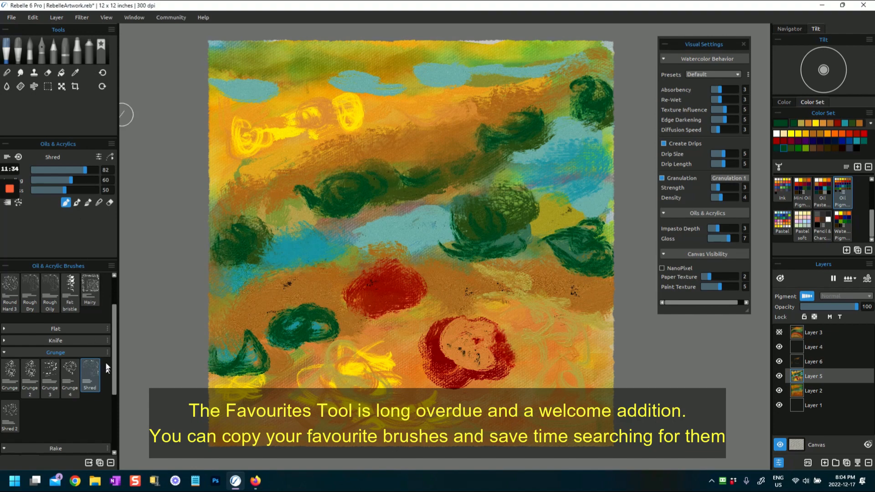
# Copy the Shred brush preset to the favorites and show the Favorite Brushes.
pyautogui.rightClick(92, 368)
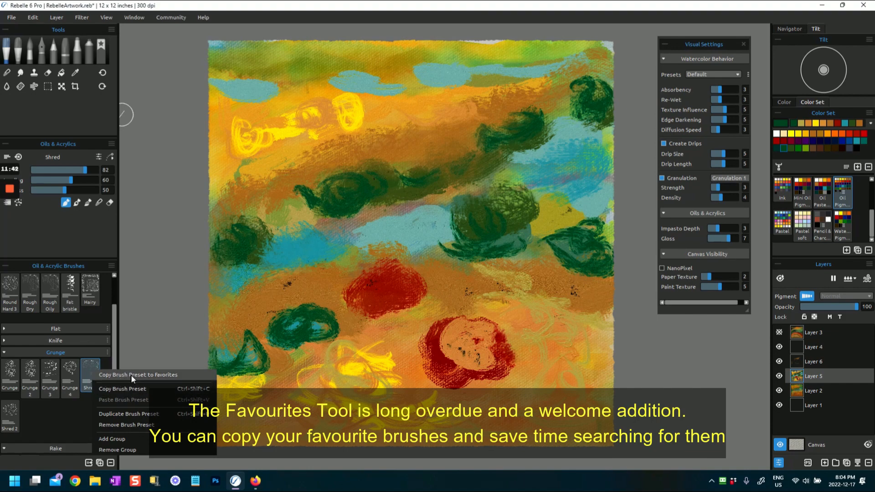
pyautogui.click(152, 375)
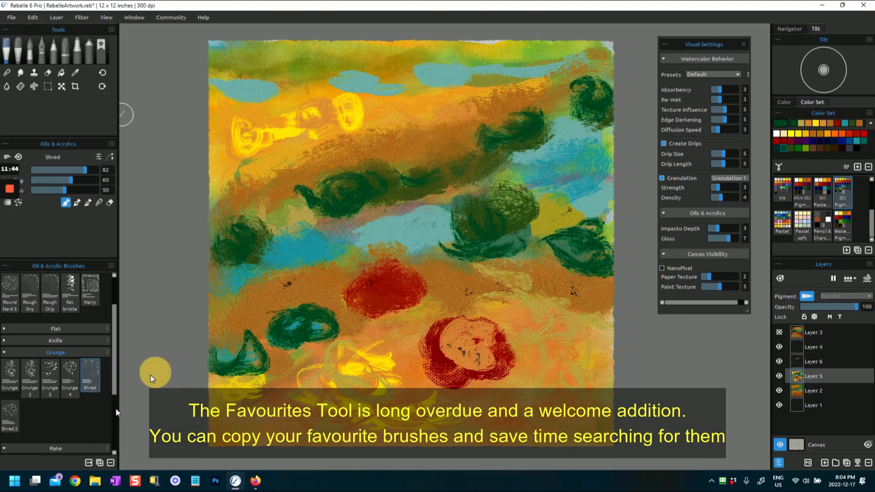
pyautogui.click(97, 58)
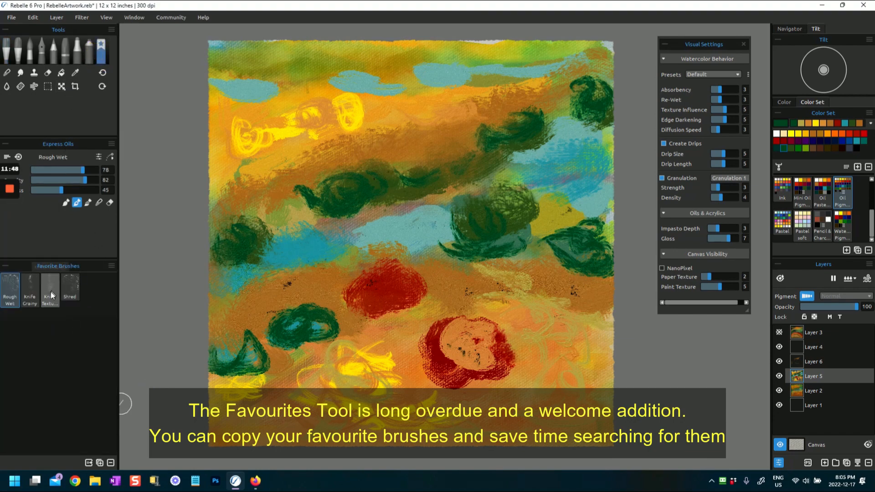
# Using Shred from the favorites, paint deep green between the two lower-left green patches, and sample the nearby brown.
pyautogui.click(71, 287)
pyautogui.moveTo(253, 319)
pyautogui.mouseDown()
pyautogui.moveTo(282, 333)
pyautogui.moveTo(305, 290)
pyautogui.moveTo(292, 297)
pyautogui.moveTo(287, 318)
pyautogui.moveTo(301, 317)
pyautogui.moveTo(272, 309)
pyautogui.moveTo(289, 299)
pyautogui.mouseUp()
pyautogui.keyDown('alt'); pyautogui.click(293, 295); pyautogui.keyUp('alt')
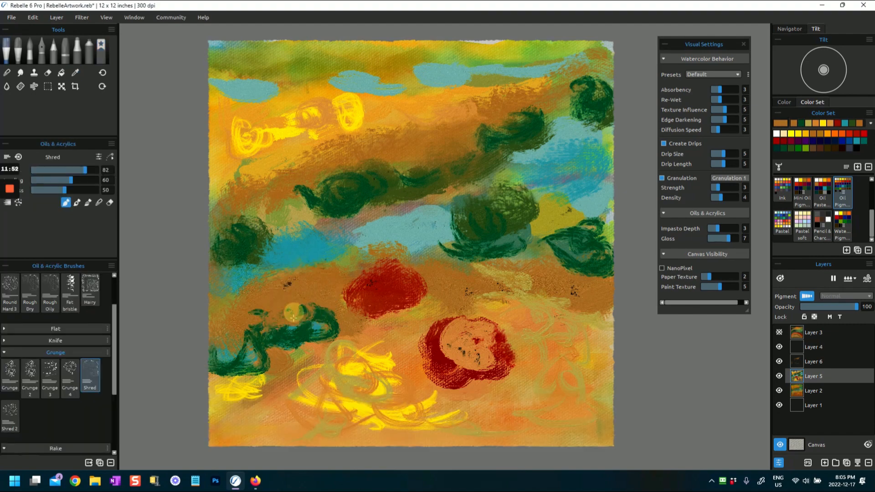
# With the Shred brush, paint sampled brown over the lower-left green patches and sampled light blue beside the dark red patch.
pyautogui.moveTo(240, 316)
pyautogui.mouseDown()
pyautogui.moveTo(284, 378)
pyautogui.moveTo(217, 316)
pyautogui.moveTo(233, 342)
pyautogui.mouseUp()
pyautogui.moveTo(311, 302); pyautogui.dragTo(328, 317)
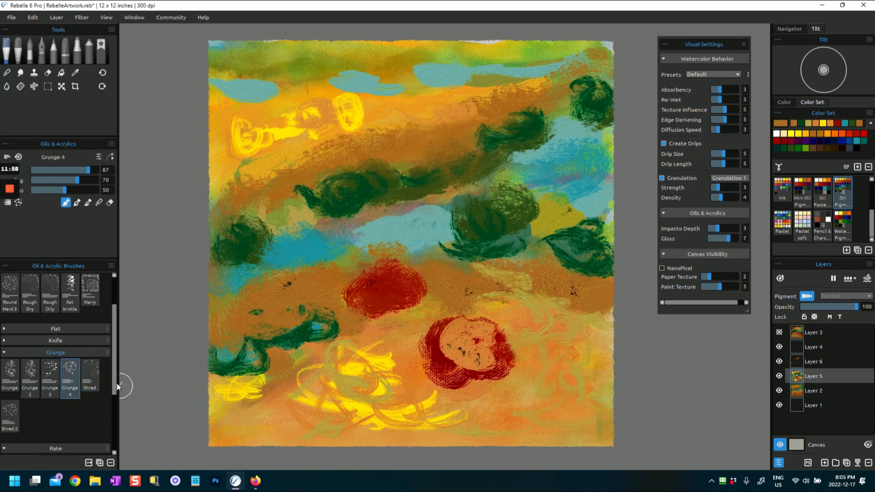
pyautogui.click(90, 376)
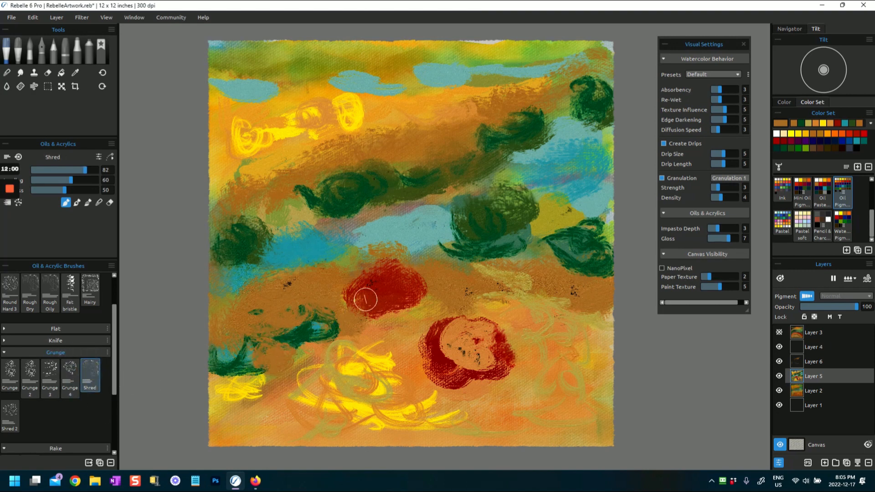
pyautogui.moveTo(342, 347); pyautogui.dragTo(374, 351)
pyautogui.keyDown('alt'); pyautogui.click(412, 234); pyautogui.keyUp('alt')
pyautogui.moveTo(425, 276)
pyautogui.mouseDown()
pyautogui.moveTo(423, 294)
pyautogui.moveTo(449, 276)
pyautogui.mouseUp()
# Paint crimson Shred swirls diagonally from the lower-left edge past the red ring, plus separate swirls in the lower-right area.
pyautogui.click(791, 142)
pyautogui.moveTo(370, 339)
pyautogui.mouseDown()
pyautogui.moveTo(382, 313)
pyautogui.moveTo(406, 319)
pyautogui.moveTo(467, 295)
pyautogui.moveTo(522, 300)
pyautogui.mouseUp()
pyautogui.moveTo(552, 297)
pyautogui.mouseDown()
pyautogui.moveTo(546, 299)
pyautogui.moveTo(592, 314)
pyautogui.mouseUp()
pyautogui.moveTo(609, 321); pyautogui.dragTo(580, 335)
pyautogui.moveTo(290, 366)
pyautogui.mouseDown()
pyautogui.moveTo(325, 383)
pyautogui.moveTo(317, 344)
pyautogui.mouseUp()
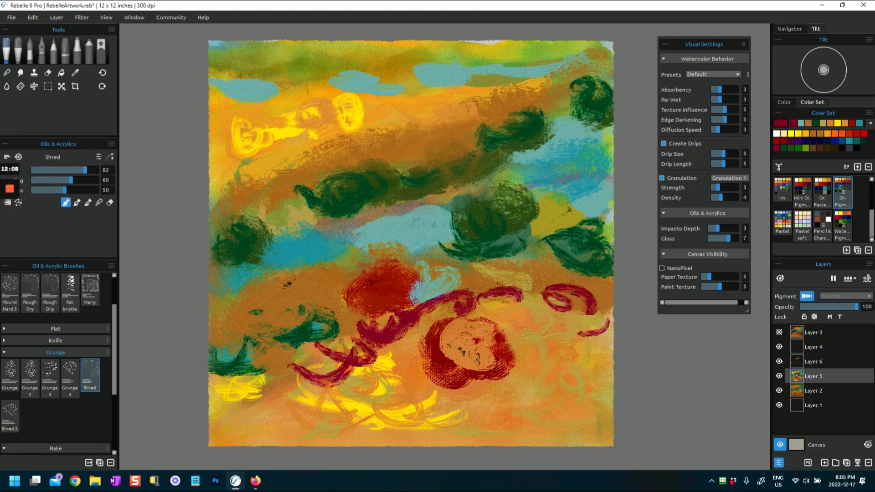
pyautogui.moveTo(315, 384)
pyautogui.mouseDown()
pyautogui.moveTo(273, 358)
pyautogui.moveTo(256, 381)
pyautogui.moveTo(304, 383)
pyautogui.mouseUp()
pyautogui.moveTo(217, 387)
pyautogui.mouseDown()
pyautogui.moveTo(221, 400)
pyautogui.moveTo(307, 388)
pyautogui.mouseUp()
pyautogui.moveTo(530, 401)
pyautogui.mouseDown()
pyautogui.moveTo(551, 365)
pyautogui.moveTo(554, 375)
pyautogui.mouseUp()
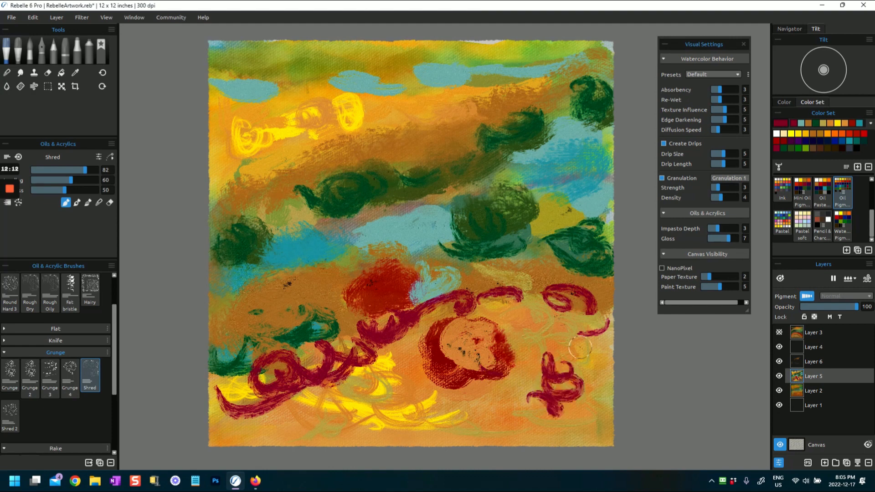
# Paint a brown patch above the lowest crimson swirl, and brush brown and sampled orange along the upper-right band.
pyautogui.click(823, 124)
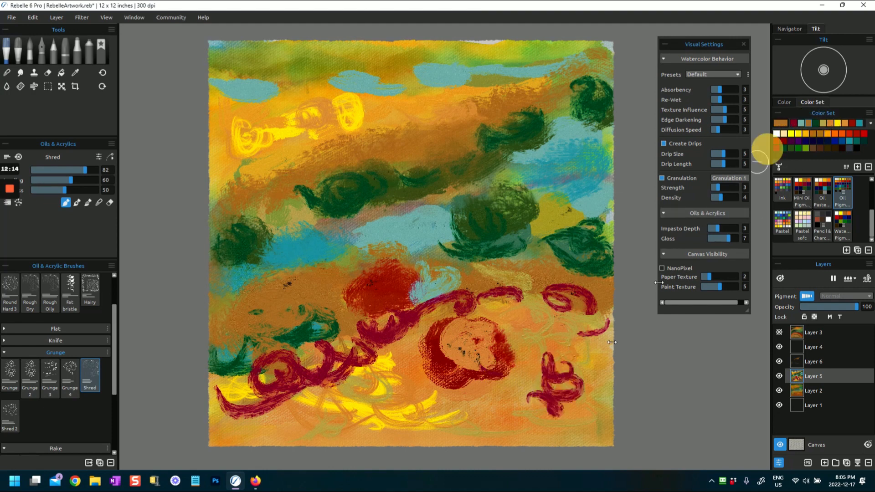
pyautogui.moveTo(562, 338)
pyautogui.mouseDown()
pyautogui.moveTo(571, 329)
pyautogui.moveTo(533, 334)
pyautogui.mouseUp()
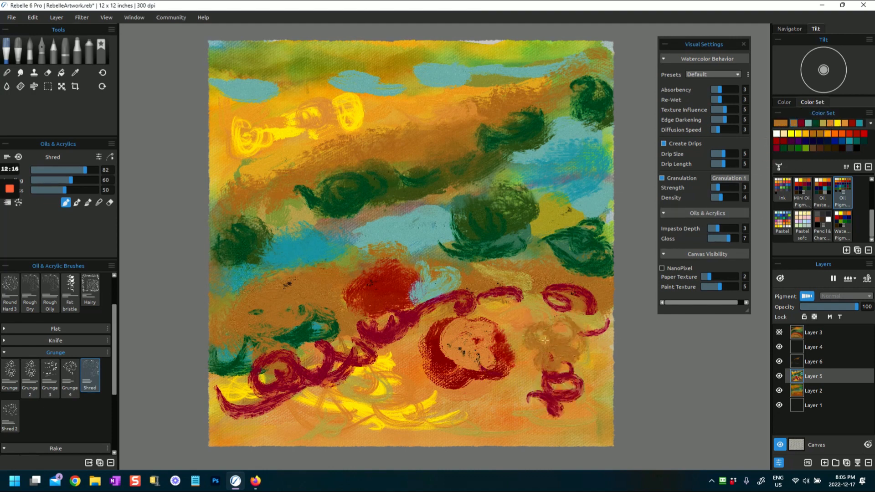
pyautogui.moveTo(499, 102)
pyautogui.mouseDown()
pyautogui.moveTo(574, 81)
pyautogui.moveTo(605, 59)
pyautogui.mouseUp()
pyautogui.keyDown('alt'); pyautogui.click(434, 101); pyautogui.keyUp('alt')
pyautogui.moveTo(505, 76); pyautogui.dragTo(517, 86)
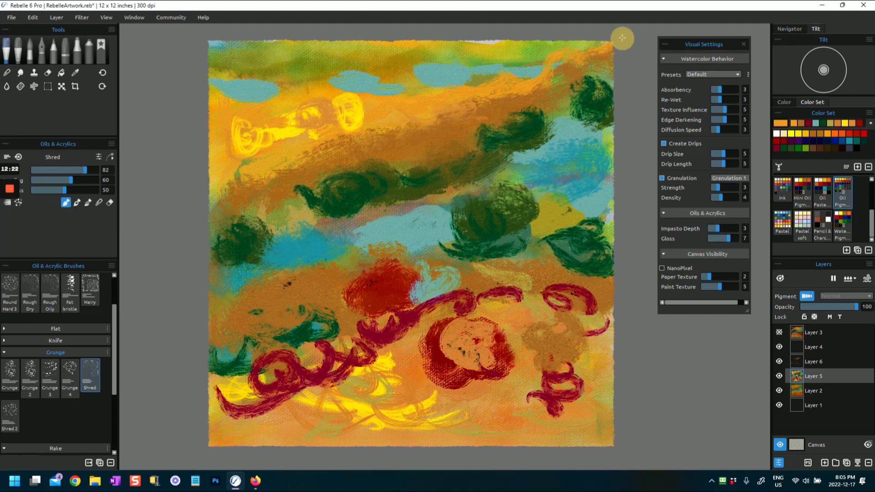
# Cover the lowest crimson swirl with orange, and paint orange over the bottom yellow scribbles using the Shred 2 brush.
pyautogui.moveTo(533, 381)
pyautogui.mouseDown()
pyautogui.moveTo(570, 406)
pyautogui.moveTo(547, 413)
pyautogui.mouseUp()
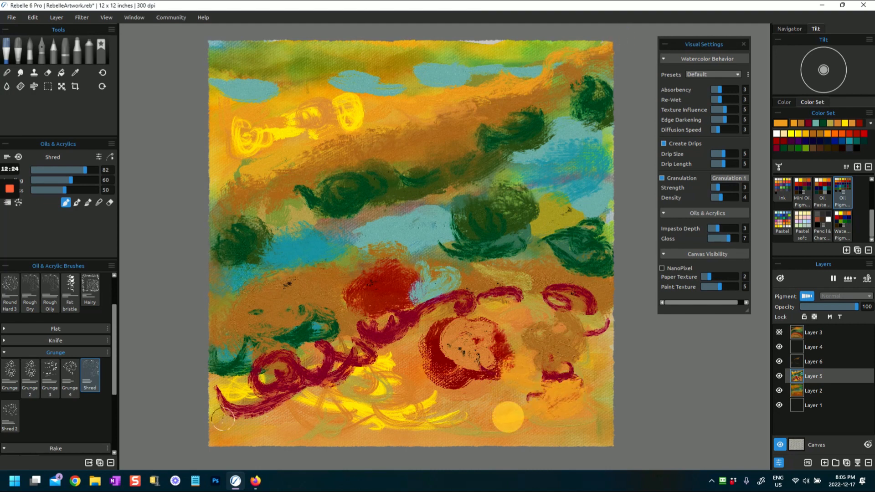
pyautogui.click(6, 413)
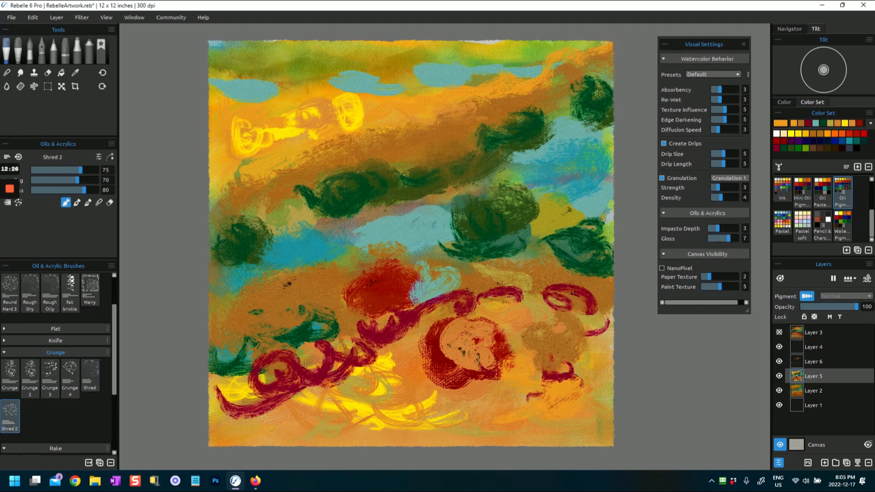
pyautogui.moveTo(375, 402)
pyautogui.mouseDown()
pyautogui.moveTo(428, 408)
pyautogui.moveTo(410, 415)
pyautogui.moveTo(426, 416)
pyautogui.mouseUp()
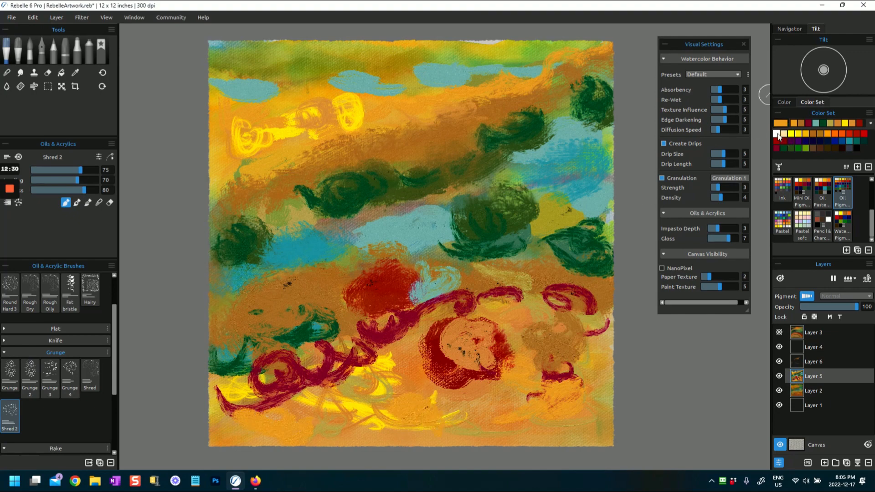
# Paint white Shred 2 patches over the central light-blue area, near the left green patch, and over the upper-right blue area.
pyautogui.moveTo(391, 231)
pyautogui.mouseDown()
pyautogui.moveTo(411, 230)
pyautogui.moveTo(372, 219)
pyautogui.moveTo(397, 221)
pyautogui.moveTo(393, 236)
pyautogui.moveTo(407, 227)
pyautogui.moveTo(389, 215)
pyautogui.moveTo(385, 230)
pyautogui.moveTo(407, 236)
pyautogui.mouseUp()
pyautogui.moveTo(325, 247)
pyautogui.mouseDown()
pyautogui.moveTo(327, 226)
pyautogui.moveTo(335, 240)
pyautogui.mouseUp()
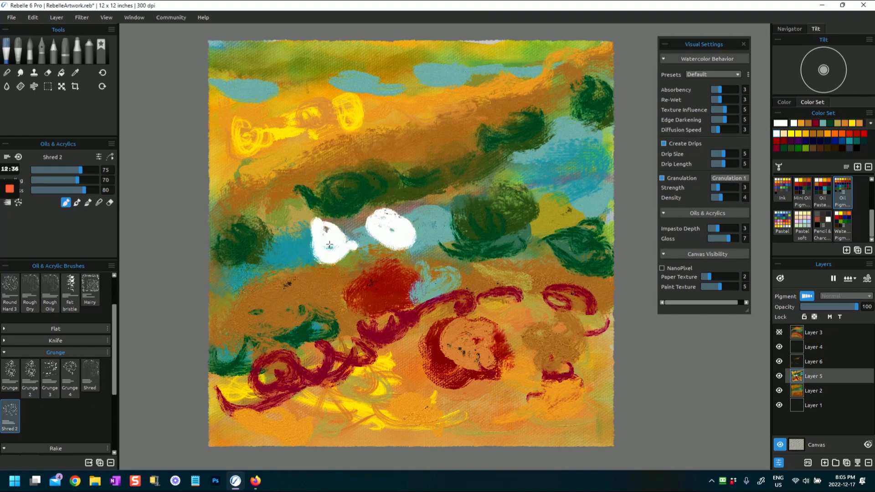
pyautogui.moveTo(262, 284); pyautogui.dragTo(262, 276)
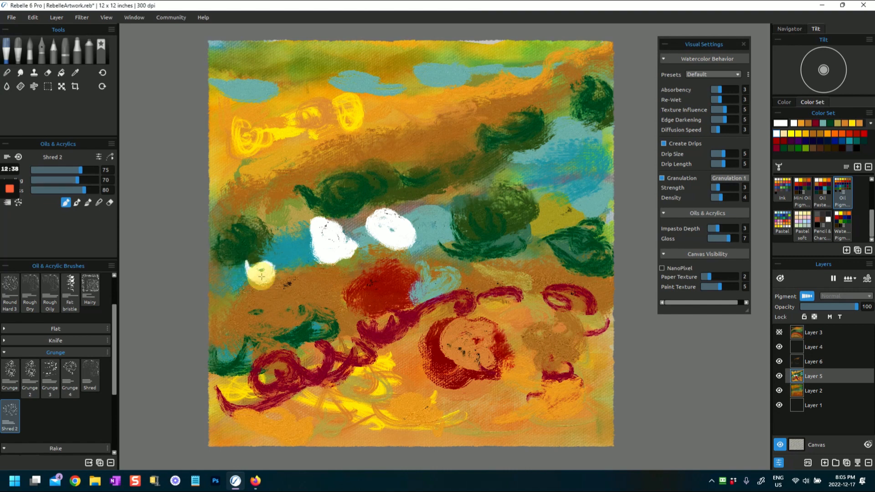
pyautogui.moveTo(405, 211); pyautogui.dragTo(417, 202)
pyautogui.moveTo(508, 170)
pyautogui.mouseDown()
pyautogui.moveTo(528, 176)
pyautogui.moveTo(540, 157)
pyautogui.moveTo(515, 177)
pyautogui.mouseUp()
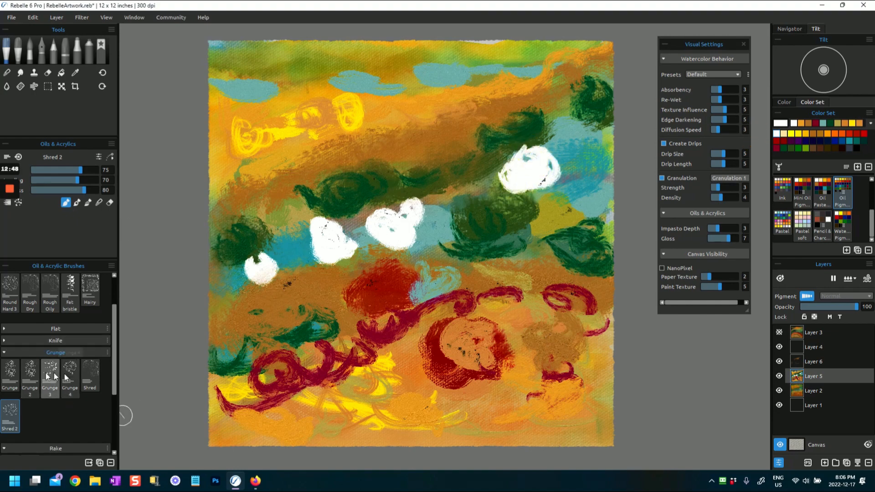
# Collapse the Grunge brush group, switch Shred 2 to blend mode, and smear the leftmost white patch downward.
pyautogui.click(4, 352)
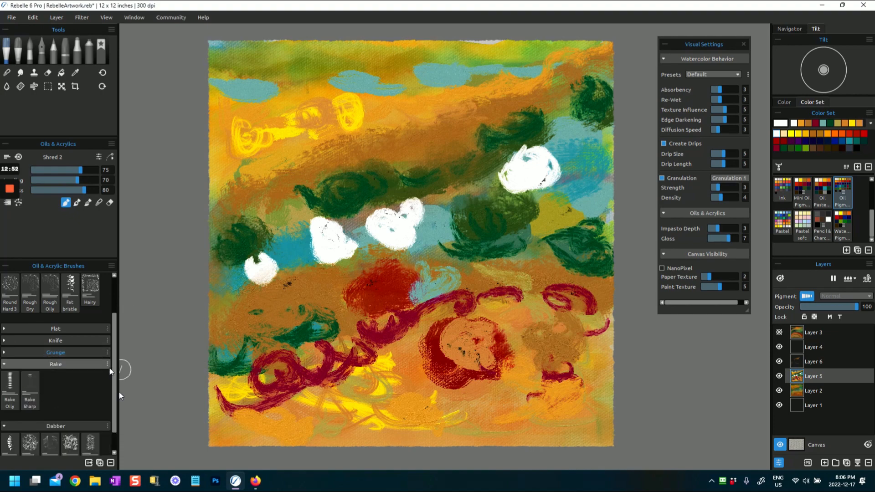
pyautogui.moveTo(116, 365)
pyautogui.mouseDown()
pyautogui.moveTo(123, 405)
pyautogui.moveTo(113, 351)
pyautogui.mouseUp()
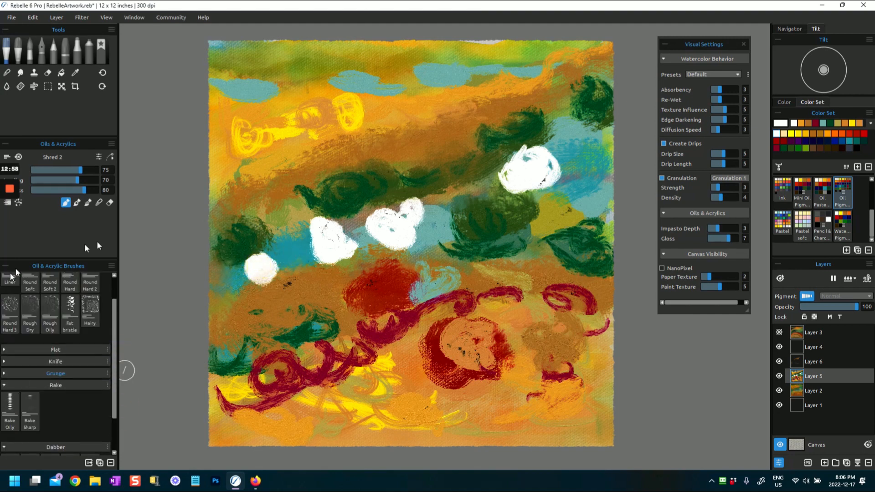
pyautogui.click(100, 205)
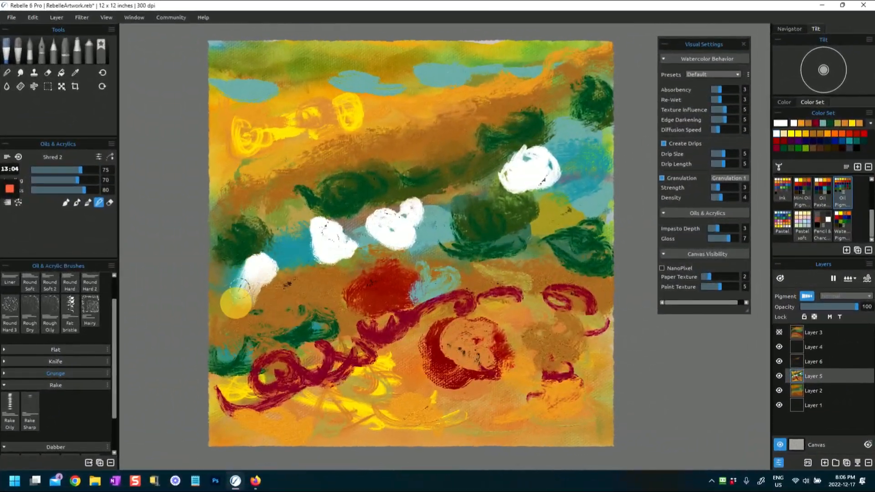
pyautogui.moveTo(241, 288)
pyautogui.mouseDown()
pyautogui.moveTo(267, 276)
pyautogui.moveTo(273, 261)
pyautogui.moveTo(258, 255)
pyautogui.moveTo(236, 282)
pyautogui.mouseUp()
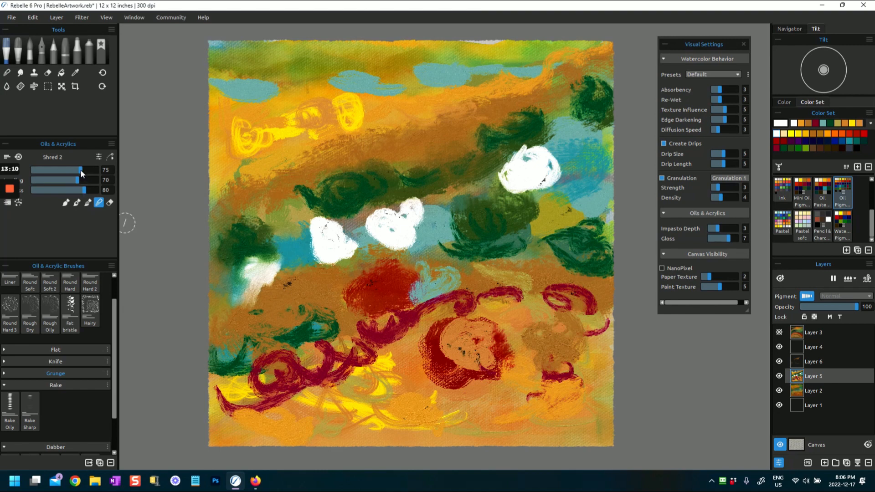
# Set the Shred 2 blender's size to 100 and loading to 47, and blend the left green, white, crimson and dark red patches.
pyautogui.moveTo(66, 181); pyautogui.dragTo(62, 181)
pyautogui.moveTo(249, 242)
pyautogui.mouseDown()
pyautogui.moveTo(280, 260)
pyautogui.moveTo(277, 272)
pyautogui.moveTo(262, 263)
pyautogui.moveTo(236, 285)
pyautogui.moveTo(258, 279)
pyautogui.moveTo(254, 308)
pyautogui.moveTo(198, 343)
pyautogui.moveTo(122, 358)
pyautogui.moveTo(120, 384)
pyautogui.moveTo(209, 204)
pyautogui.moveTo(204, 279)
pyautogui.moveTo(219, 291)
pyautogui.moveTo(267, 254)
pyautogui.moveTo(253, 226)
pyautogui.moveTo(234, 233)
pyautogui.mouseUp()
pyautogui.moveTo(250, 277); pyautogui.dragTo(292, 283)
pyautogui.moveTo(290, 382)
pyautogui.mouseDown()
pyautogui.moveTo(315, 374)
pyautogui.moveTo(307, 355)
pyautogui.moveTo(290, 359)
pyautogui.moveTo(324, 365)
pyautogui.moveTo(301, 355)
pyautogui.mouseUp()
pyautogui.moveTo(264, 378)
pyautogui.mouseDown()
pyautogui.moveTo(237, 356)
pyautogui.moveTo(269, 346)
pyautogui.moveTo(274, 383)
pyautogui.moveTo(227, 412)
pyautogui.moveTo(218, 386)
pyautogui.moveTo(290, 399)
pyautogui.moveTo(348, 393)
pyautogui.moveTo(243, 419)
pyautogui.mouseUp()
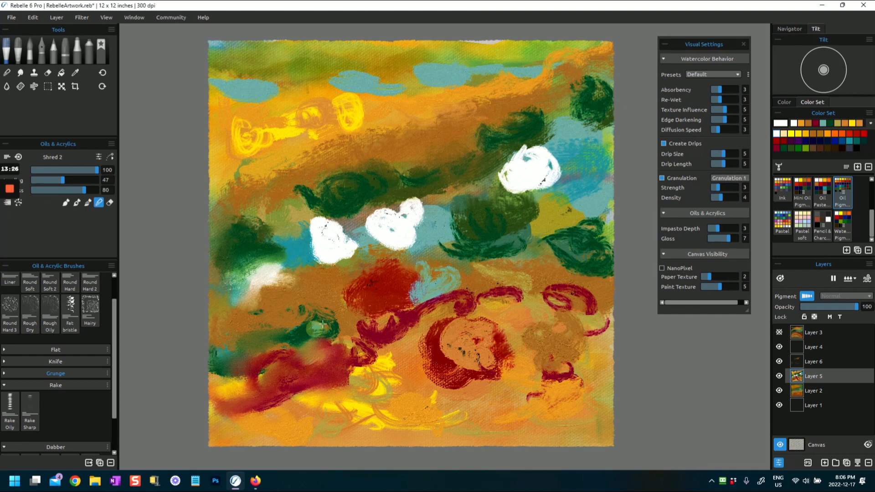
pyautogui.moveTo(381, 313)
pyautogui.mouseDown()
pyautogui.moveTo(314, 351)
pyautogui.moveTo(347, 369)
pyautogui.moveTo(337, 342)
pyautogui.moveTo(346, 322)
pyautogui.moveTo(362, 319)
pyautogui.moveTo(339, 290)
pyautogui.moveTo(391, 315)
pyautogui.moveTo(342, 344)
pyautogui.mouseUp()
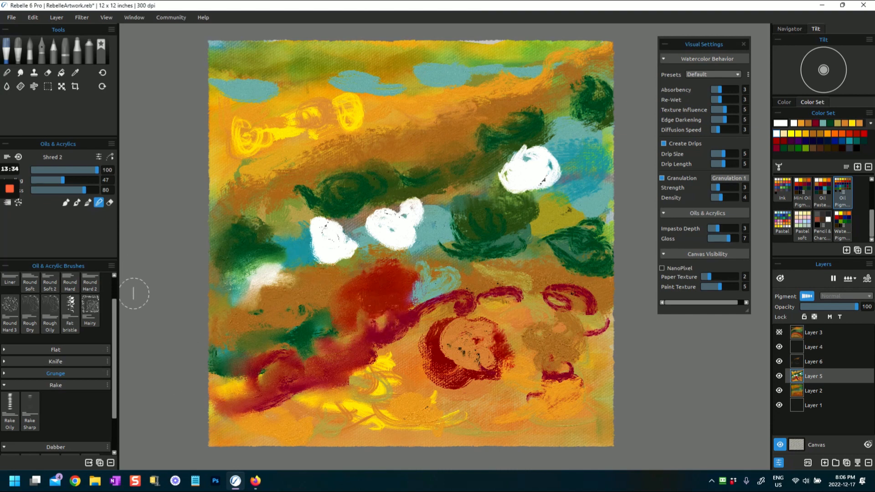
# Choose the Hairy brush from the Round group and blend the lower-left crimson and green strokes and the left green patch.
pyautogui.moveTo(113, 308); pyautogui.dragTo(106, 273)
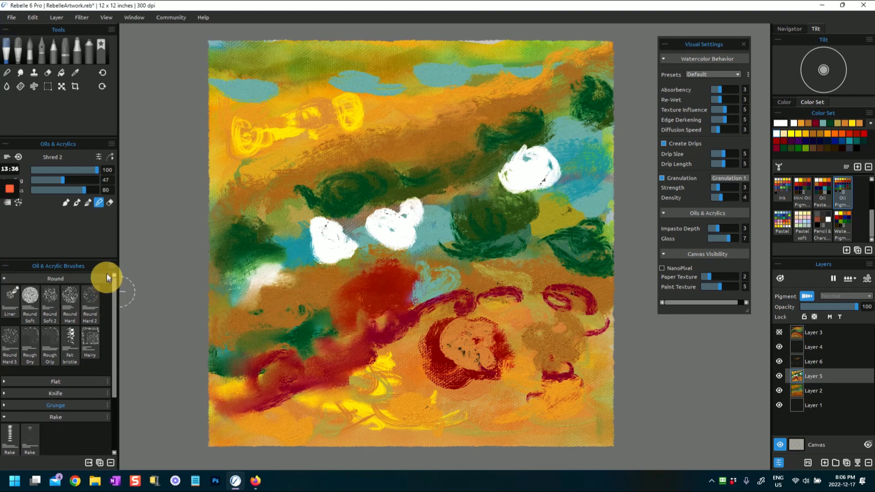
pyautogui.click(90, 339)
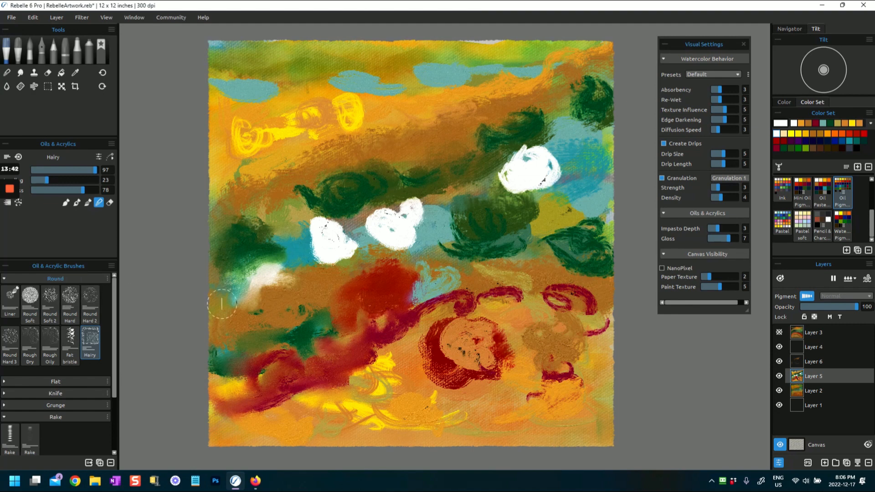
pyautogui.moveTo(280, 382)
pyautogui.mouseDown()
pyautogui.moveTo(246, 410)
pyautogui.moveTo(301, 387)
pyautogui.moveTo(242, 395)
pyautogui.moveTo(220, 391)
pyautogui.moveTo(249, 372)
pyautogui.moveTo(227, 384)
pyautogui.moveTo(238, 376)
pyautogui.moveTo(212, 374)
pyautogui.moveTo(278, 355)
pyautogui.moveTo(279, 405)
pyautogui.moveTo(239, 424)
pyautogui.moveTo(232, 439)
pyautogui.moveTo(327, 384)
pyautogui.moveTo(290, 434)
pyautogui.moveTo(340, 310)
pyautogui.mouseUp()
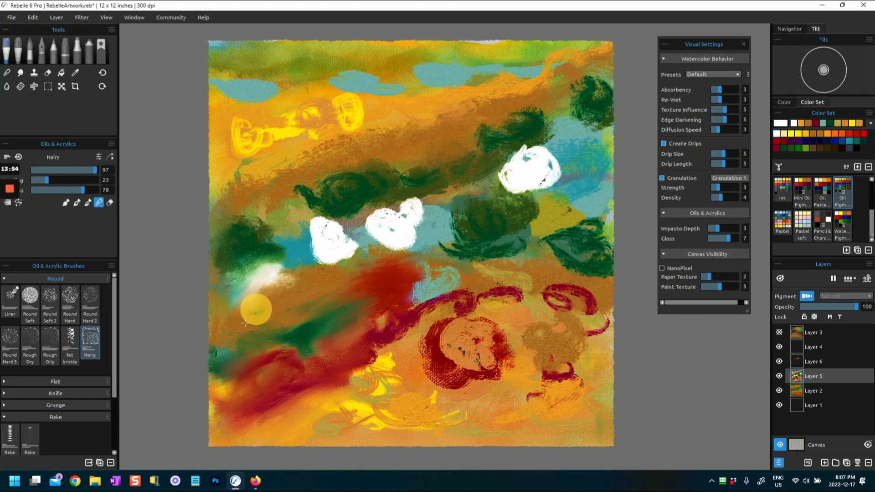
pyautogui.moveTo(273, 213); pyautogui.dragTo(254, 214)
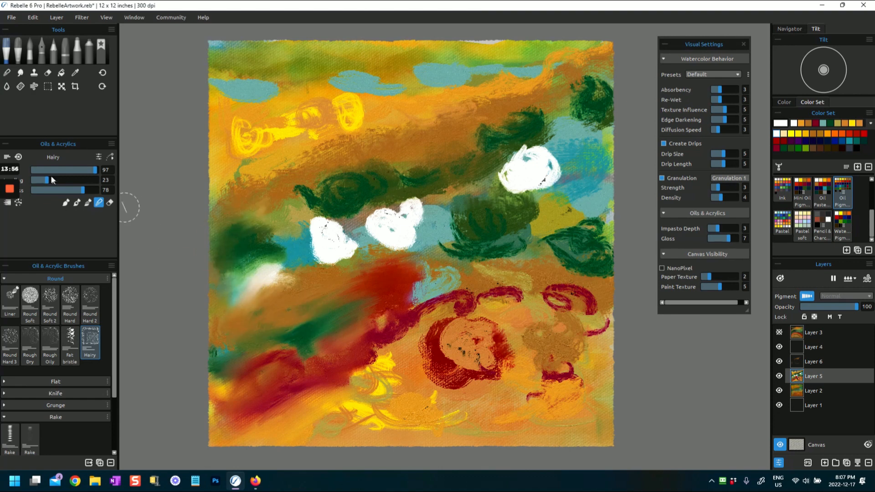
# Set the Hairy blender's loading to 60 and smear the central white, green and blue patches and the crimson strokes diagonally.
pyautogui.moveTo(42, 179); pyautogui.dragTo(70, 180)
pyautogui.moveTo(339, 238)
pyautogui.mouseDown()
pyautogui.moveTo(313, 248)
pyautogui.moveTo(257, 301)
pyautogui.mouseUp()
pyautogui.moveTo(275, 235)
pyautogui.mouseDown()
pyautogui.moveTo(288, 232)
pyautogui.moveTo(239, 224)
pyautogui.moveTo(228, 304)
pyautogui.mouseUp()
pyautogui.moveTo(373, 238)
pyautogui.mouseDown()
pyautogui.moveTo(396, 248)
pyautogui.moveTo(381, 206)
pyautogui.moveTo(293, 172)
pyautogui.moveTo(203, 221)
pyautogui.mouseUp()
pyautogui.moveTo(313, 324)
pyautogui.mouseDown()
pyautogui.moveTo(272, 358)
pyautogui.moveTo(236, 357)
pyautogui.moveTo(219, 379)
pyautogui.moveTo(257, 410)
pyautogui.moveTo(234, 433)
pyautogui.moveTo(432, 406)
pyautogui.moveTo(422, 337)
pyautogui.moveTo(394, 325)
pyautogui.moveTo(404, 293)
pyautogui.moveTo(436, 291)
pyautogui.moveTo(444, 305)
pyautogui.mouseUp()
pyautogui.moveTo(413, 227)
pyautogui.mouseDown()
pyautogui.moveTo(435, 217)
pyautogui.moveTo(391, 226)
pyautogui.moveTo(414, 200)
pyautogui.moveTo(444, 199)
pyautogui.moveTo(450, 186)
pyautogui.moveTo(425, 189)
pyautogui.moveTo(446, 209)
pyautogui.moveTo(358, 251)
pyautogui.mouseUp()
pyautogui.moveTo(315, 284); pyautogui.dragTo(254, 317)
pyautogui.moveTo(428, 326)
pyautogui.mouseDown()
pyautogui.moveTo(335, 384)
pyautogui.moveTo(414, 330)
pyautogui.moveTo(392, 367)
pyautogui.moveTo(474, 315)
pyautogui.moveTo(437, 349)
pyautogui.moveTo(470, 365)
pyautogui.moveTo(410, 392)
pyautogui.moveTo(433, 365)
pyautogui.moveTo(404, 381)
pyautogui.moveTo(374, 379)
pyautogui.moveTo(285, 410)
pyautogui.moveTo(201, 410)
pyautogui.mouseUp()
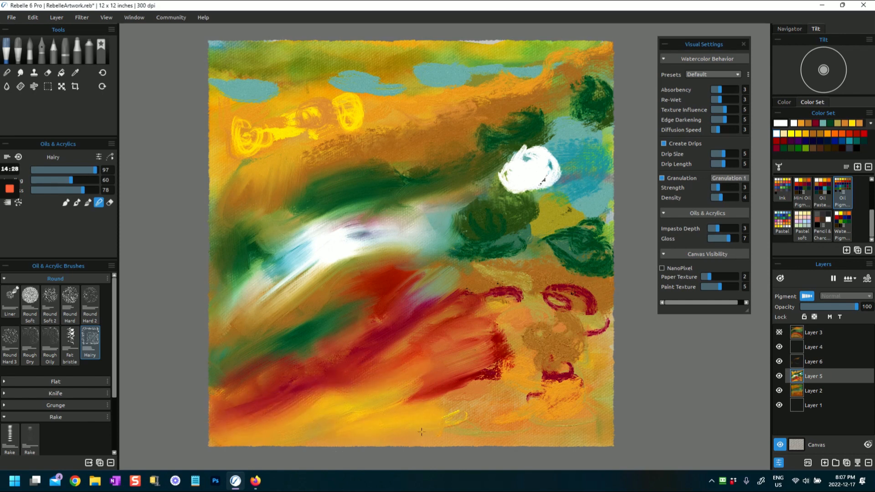
# Blend the red ring, the right-hand green, white and blue patches, and the lower-right brown and crimson swirls with the Hairy brush.
pyautogui.moveTo(448, 378)
pyautogui.mouseDown()
pyautogui.moveTo(533, 351)
pyautogui.moveTo(547, 333)
pyautogui.moveTo(497, 314)
pyautogui.moveTo(506, 275)
pyautogui.moveTo(437, 293)
pyautogui.moveTo(459, 288)
pyautogui.moveTo(451, 273)
pyautogui.moveTo(488, 246)
pyautogui.moveTo(482, 209)
pyautogui.moveTo(460, 201)
pyautogui.moveTo(420, 229)
pyautogui.moveTo(367, 172)
pyautogui.moveTo(394, 169)
pyautogui.mouseUp()
pyautogui.moveTo(314, 196); pyautogui.dragTo(224, 256)
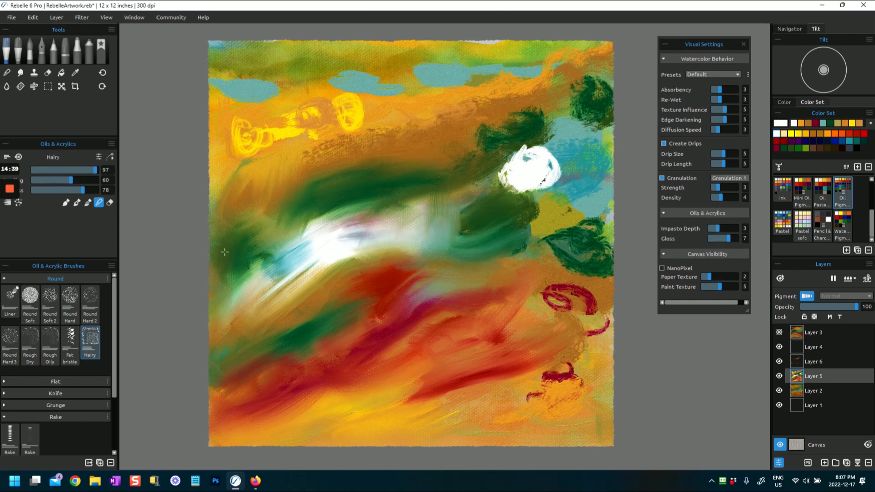
pyautogui.moveTo(519, 119)
pyautogui.mouseDown()
pyautogui.moveTo(566, 105)
pyautogui.moveTo(588, 73)
pyautogui.moveTo(601, 93)
pyautogui.moveTo(492, 191)
pyautogui.moveTo(573, 137)
pyautogui.moveTo(602, 137)
pyautogui.moveTo(597, 192)
pyautogui.moveTo(562, 218)
pyautogui.moveTo(609, 235)
pyautogui.moveTo(582, 273)
pyautogui.moveTo(591, 277)
pyautogui.moveTo(566, 262)
pyautogui.moveTo(608, 237)
pyautogui.moveTo(556, 308)
pyautogui.moveTo(518, 296)
pyautogui.moveTo(556, 292)
pyautogui.moveTo(520, 392)
pyautogui.moveTo(553, 389)
pyautogui.moveTo(572, 419)
pyautogui.mouseUp()
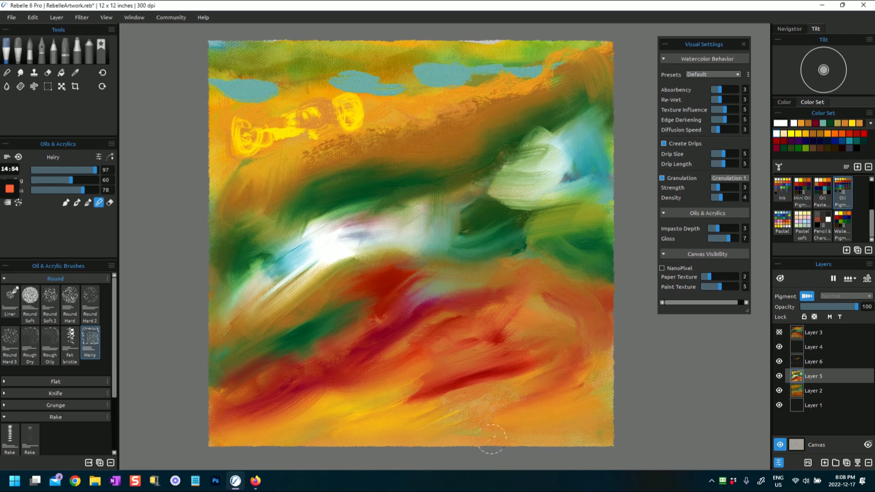
pyautogui.moveTo(594, 350); pyautogui.dragTo(565, 392)
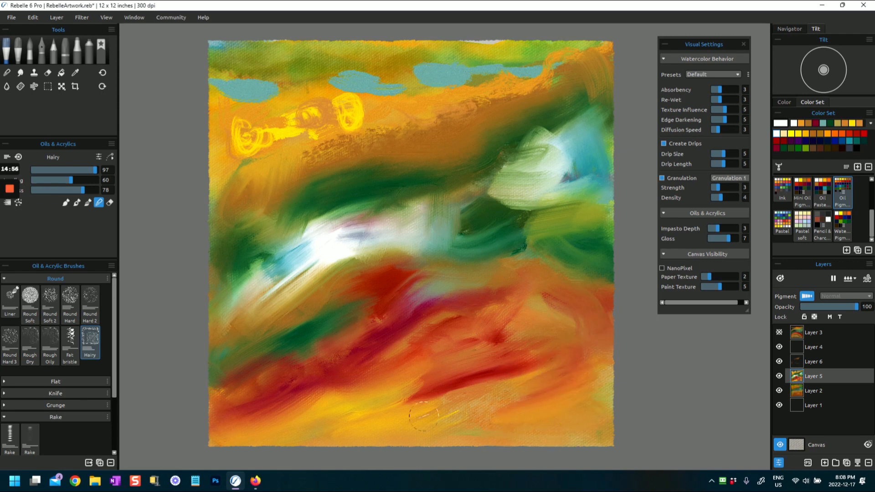
# Extend the Hairy blending diagonally through the lower-center yellow and red strokes and the left white and brown streaks.
pyautogui.moveTo(403, 419)
pyautogui.mouseDown()
pyautogui.moveTo(411, 406)
pyautogui.moveTo(386, 418)
pyautogui.mouseUp()
pyautogui.moveTo(396, 330)
pyautogui.mouseDown()
pyautogui.moveTo(452, 304)
pyautogui.moveTo(377, 325)
pyautogui.moveTo(400, 304)
pyautogui.moveTo(368, 300)
pyautogui.moveTo(301, 319)
pyautogui.moveTo(370, 283)
pyautogui.mouseUp()
pyautogui.moveTo(318, 275)
pyautogui.mouseDown()
pyautogui.moveTo(218, 329)
pyautogui.moveTo(223, 340)
pyautogui.mouseUp()
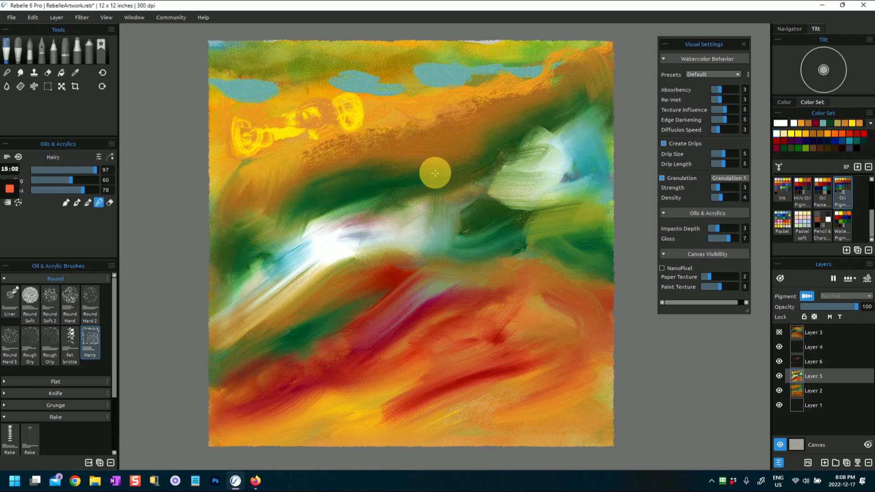
# Blend the upper-left yellow scribbles, the light-blue sky patches, and the upper orange band with the Hairy brush.
pyautogui.moveTo(347, 150)
pyautogui.mouseDown()
pyautogui.moveTo(331, 122)
pyautogui.moveTo(346, 93)
pyautogui.moveTo(372, 82)
pyautogui.moveTo(271, 125)
pyautogui.moveTo(279, 140)
pyautogui.moveTo(264, 140)
pyautogui.moveTo(268, 116)
pyautogui.mouseUp()
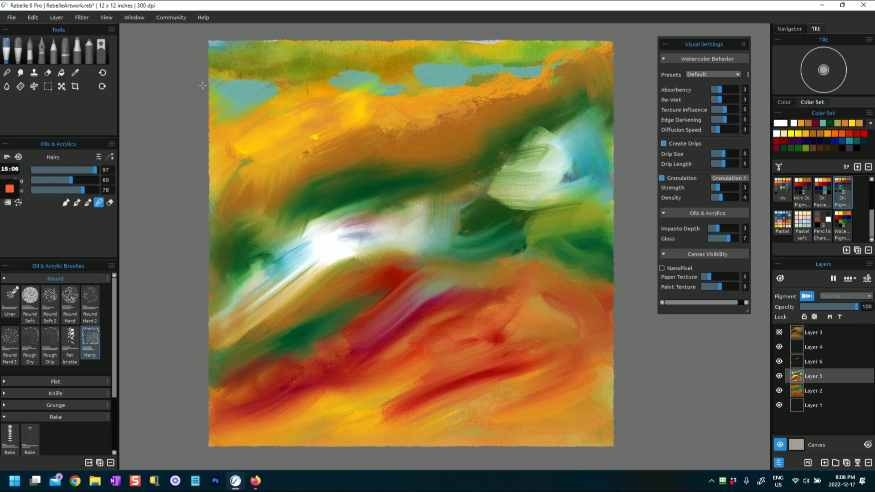
pyautogui.moveTo(350, 83)
pyautogui.mouseDown()
pyautogui.moveTo(450, 62)
pyautogui.moveTo(399, 83)
pyautogui.moveTo(440, 57)
pyautogui.moveTo(524, 65)
pyautogui.moveTo(485, 61)
pyautogui.moveTo(521, 33)
pyautogui.moveTo(598, 64)
pyautogui.moveTo(520, 88)
pyautogui.moveTo(521, 78)
pyautogui.moveTo(556, 74)
pyautogui.moveTo(581, 51)
pyautogui.mouseUp()
pyautogui.moveTo(547, 75); pyautogui.dragTo(596, 60)
pyautogui.moveTo(488, 93); pyautogui.dragTo(619, 62)
pyautogui.moveTo(253, 213)
pyautogui.mouseDown()
pyautogui.moveTo(238, 145)
pyautogui.moveTo(224, 127)
pyautogui.mouseUp()
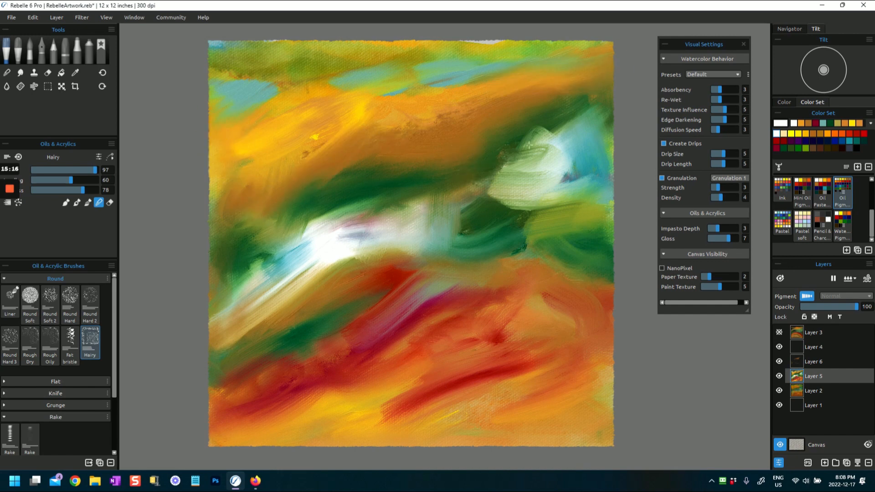
# Smear the upper-right white patch diagonally into the surrounding green and blue with the Hairy brush.
pyautogui.moveTo(529, 144); pyautogui.dragTo(578, 123)
pyautogui.moveTo(510, 177); pyautogui.dragTo(585, 154)
pyautogui.moveTo(512, 196)
pyautogui.mouseDown()
pyautogui.moveTo(570, 177)
pyautogui.moveTo(540, 188)
pyautogui.mouseUp()
pyautogui.moveTo(424, 209)
pyautogui.mouseDown()
pyautogui.moveTo(497, 183)
pyautogui.moveTo(588, 114)
pyautogui.mouseUp()
pyautogui.moveTo(488, 209)
pyautogui.mouseDown()
pyautogui.moveTo(552, 198)
pyautogui.moveTo(542, 184)
pyautogui.moveTo(507, 206)
pyautogui.mouseUp()
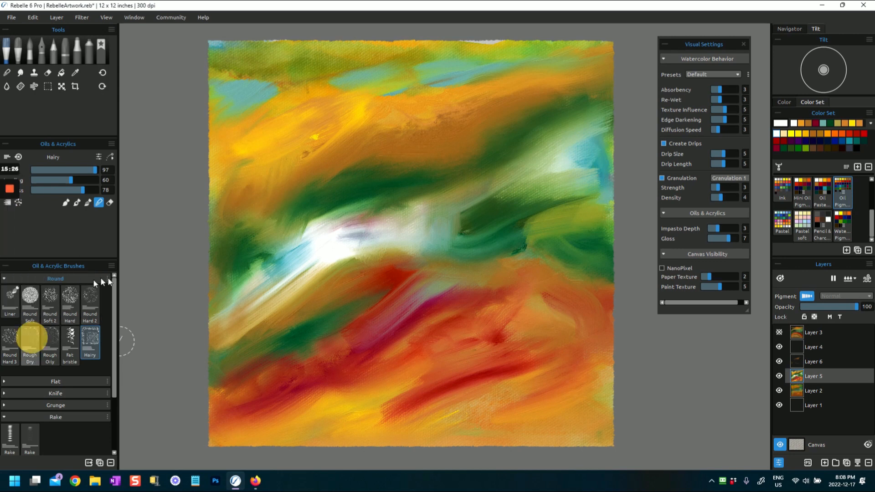
# Switch to the Rough Dry brush and soften the upper-left orange and light-blue areas and the left edge.
pyautogui.click(30, 340)
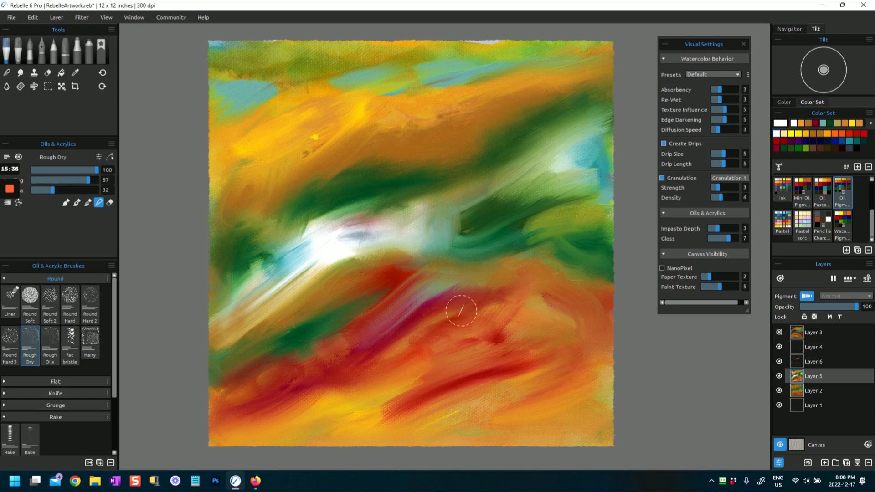
pyautogui.moveTo(300, 214)
pyautogui.mouseDown()
pyautogui.moveTo(264, 250)
pyautogui.moveTo(230, 208)
pyautogui.mouseUp()
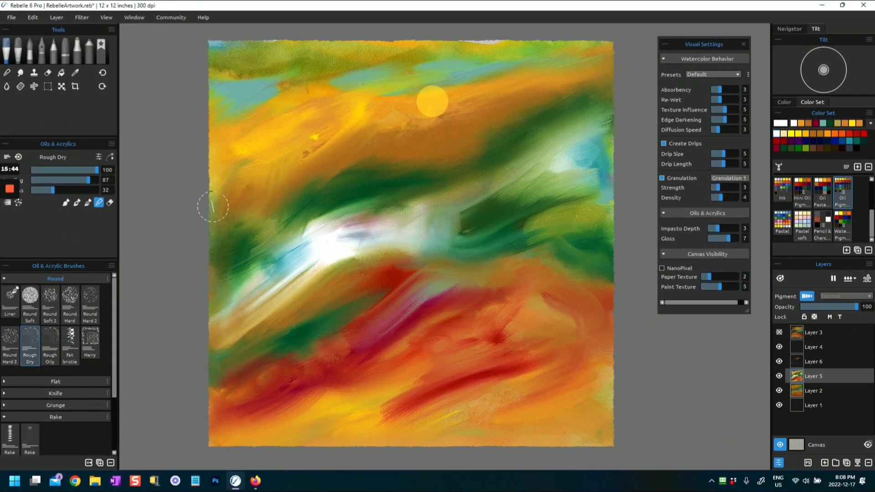
# Return to the Hairy brush, set its loading to 49 and oiliness to 54, and smear the central white streak down-left.
pyautogui.click(85, 343)
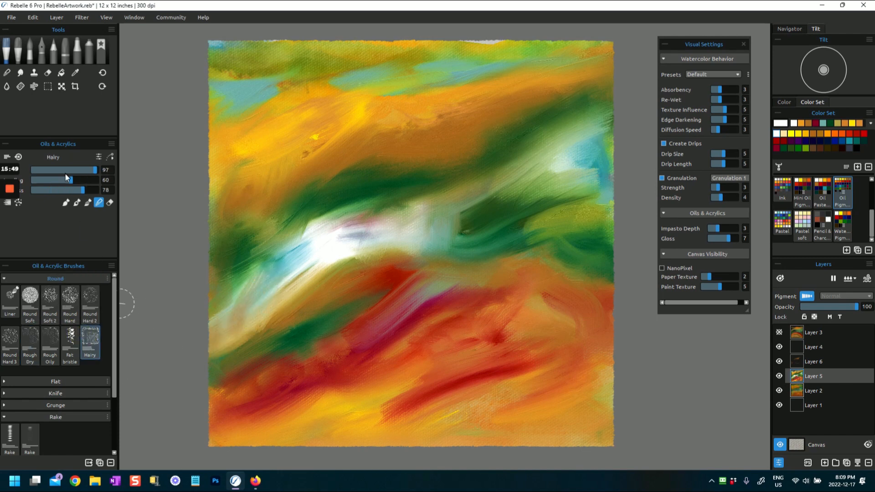
pyautogui.moveTo(71, 180); pyautogui.dragTo(67, 199)
pyautogui.moveTo(326, 237); pyautogui.dragTo(262, 285)
pyautogui.moveTo(313, 222); pyautogui.dragTo(234, 296)
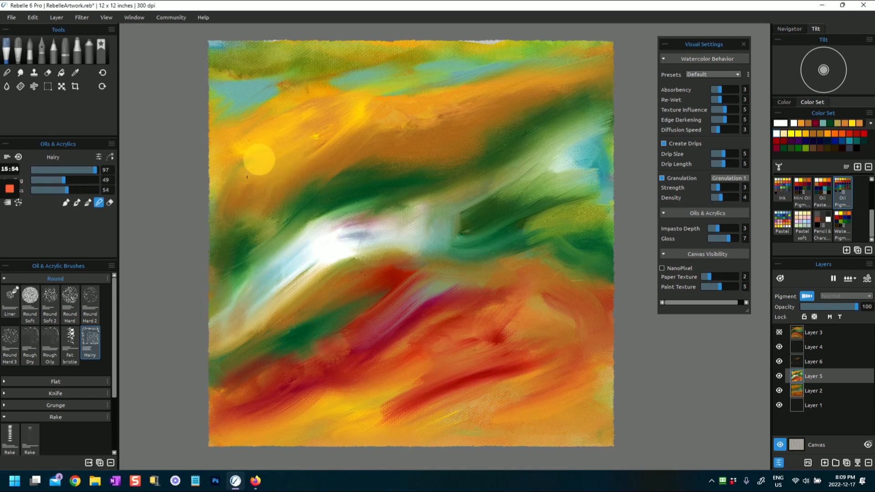
# Smear the light-blue sky streaks diagonally and blend the white and blue patch at the right into the green with the Hairy brush.
pyautogui.moveTo(358, 94); pyautogui.dragTo(298, 142)
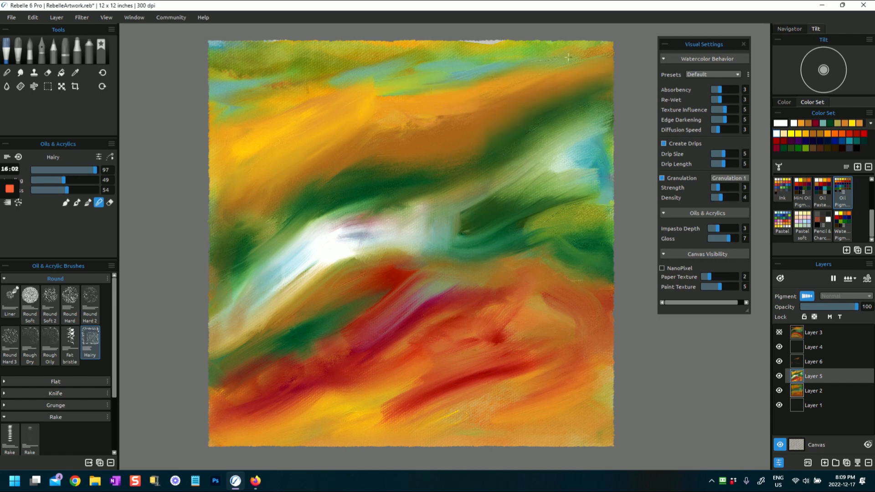
pyautogui.moveTo(569, 57); pyautogui.dragTo(483, 76)
pyautogui.moveTo(479, 173)
pyautogui.mouseDown()
pyautogui.moveTo(582, 114)
pyautogui.moveTo(547, 175)
pyautogui.moveTo(593, 153)
pyautogui.moveTo(493, 204)
pyautogui.moveTo(505, 181)
pyautogui.moveTo(439, 239)
pyautogui.mouseUp()
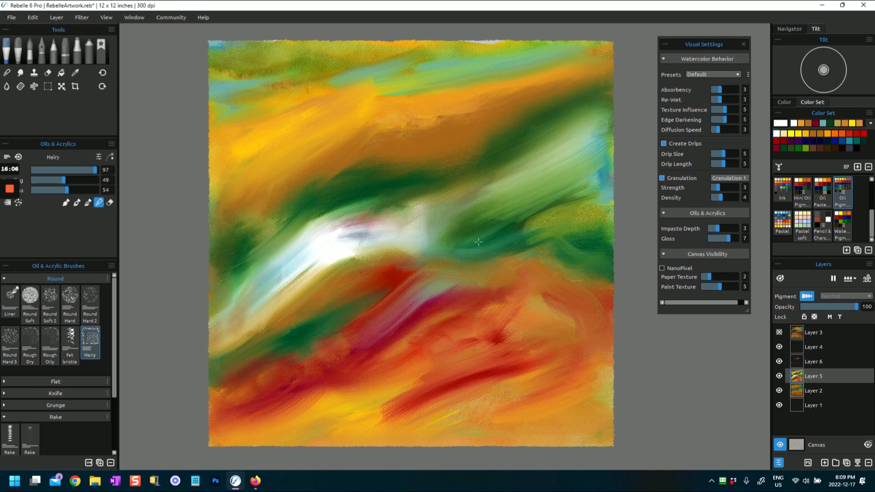
pyautogui.moveTo(505, 229); pyautogui.dragTo(452, 255)
# Blend the red and orange strokes in the lower-right part of the painting into soft diagonal sweeps.
pyautogui.moveTo(421, 319); pyautogui.dragTo(513, 291)
pyautogui.moveTo(431, 331); pyautogui.dragTo(610, 281)
pyautogui.moveTo(419, 357); pyautogui.dragTo(502, 334)
pyautogui.moveTo(429, 373)
pyautogui.mouseDown()
pyautogui.moveTo(507, 353)
pyautogui.moveTo(295, 444)
pyautogui.mouseUp()
pyautogui.moveTo(351, 417)
pyautogui.mouseDown()
pyautogui.moveTo(414, 400)
pyautogui.moveTo(356, 400)
pyautogui.moveTo(529, 374)
pyautogui.moveTo(509, 375)
pyautogui.moveTo(542, 364)
pyautogui.mouseUp()
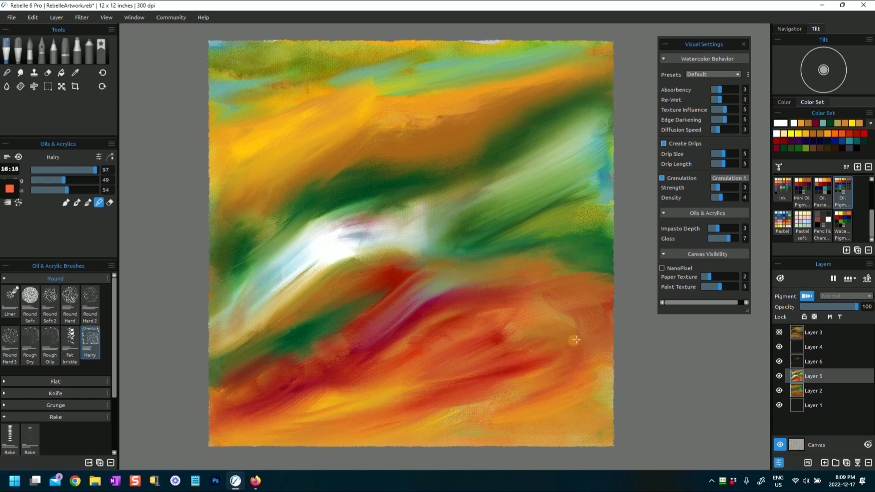
pyautogui.click(569, 390)
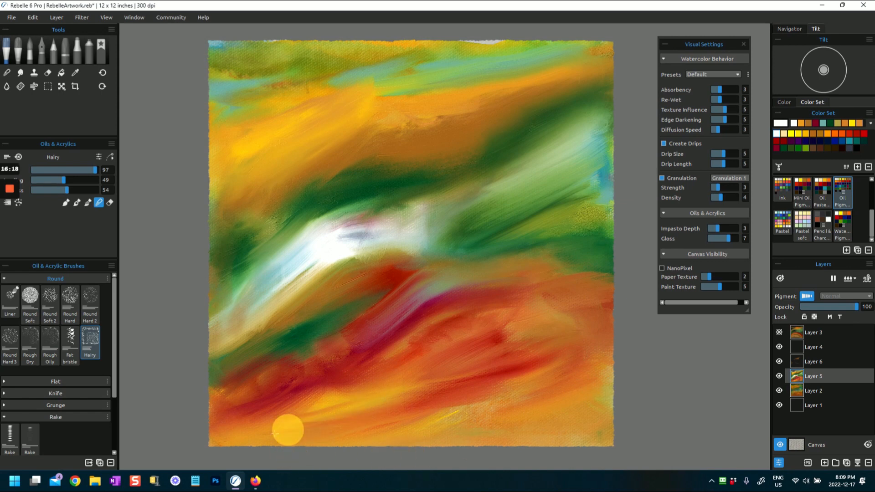
# Blend the orange and green paint at the left edge and around the white streak diagonally down-left.
pyautogui.scroll(2, 285, 346)
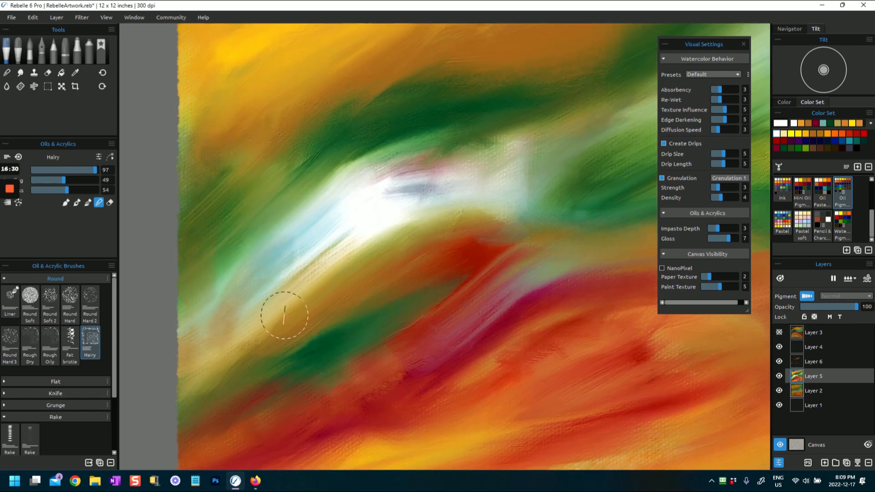
pyautogui.moveTo(292, 153); pyautogui.dragTo(205, 200)
pyautogui.moveTo(260, 111); pyautogui.dragTo(196, 166)
pyautogui.moveTo(217, 133); pyautogui.dragTo(180, 160)
pyautogui.moveTo(215, 79)
pyautogui.mouseDown()
pyautogui.moveTo(175, 127)
pyautogui.moveTo(179, 158)
pyautogui.mouseUp()
pyautogui.moveTo(373, 94); pyautogui.dragTo(214, 222)
# Soften the dark green band above the white streak and sweep the red below it toward the right.
pyautogui.moveTo(511, 106); pyautogui.dragTo(417, 109)
pyautogui.moveTo(518, 86); pyautogui.dragTo(413, 82)
pyautogui.moveTo(588, 51); pyautogui.dragTo(522, 75)
pyautogui.moveTo(618, 38); pyautogui.dragTo(635, 33)
pyautogui.moveTo(521, 232); pyautogui.dragTo(569, 214)
pyautogui.moveTo(510, 250); pyautogui.dragTo(589, 237)
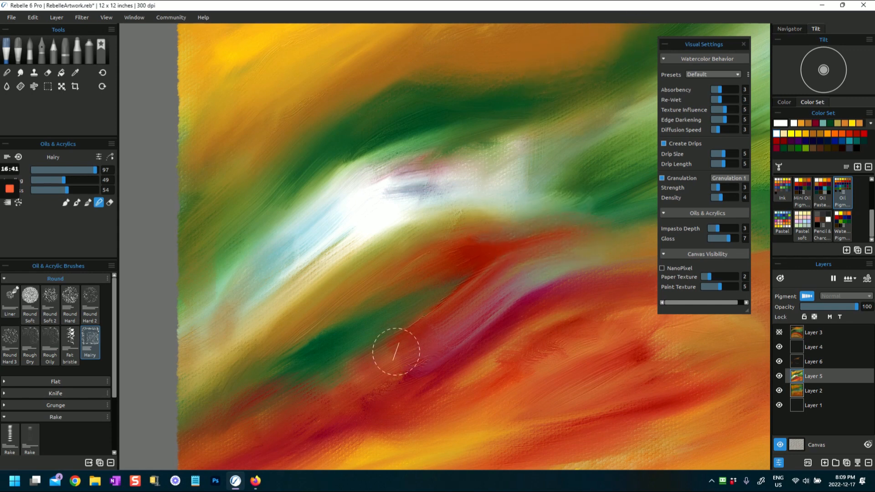
# Blend the lower-left green and red boundary and the neighbouring red and orange area into long diagonal strokes.
pyautogui.moveTo(309, 381); pyautogui.dragTo(216, 401)
pyautogui.moveTo(289, 364); pyautogui.dragTo(196, 410)
pyautogui.moveTo(230, 372); pyautogui.dragTo(176, 435)
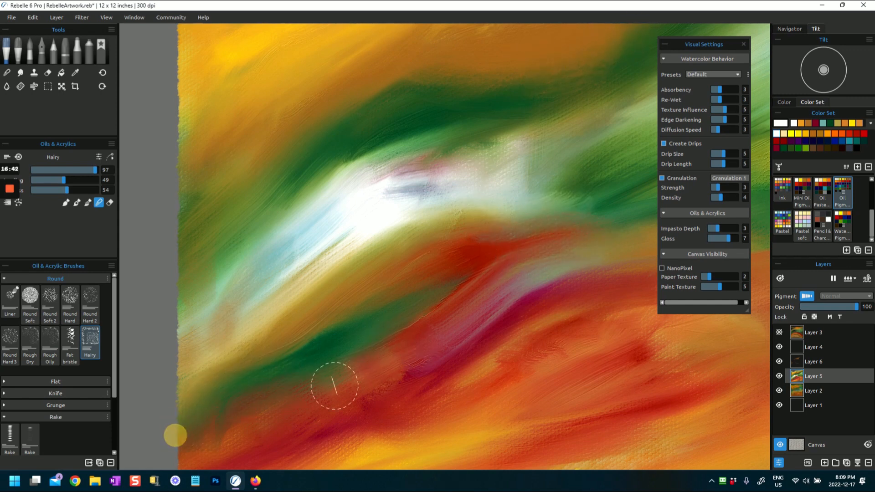
pyautogui.moveTo(491, 353); pyautogui.dragTo(332, 410)
pyautogui.moveTo(387, 374); pyautogui.dragTo(285, 401)
pyautogui.moveTo(328, 383); pyautogui.dragTo(294, 391)
pyautogui.moveTo(375, 446); pyautogui.dragTo(251, 460)
pyautogui.moveTo(569, 350); pyautogui.dragTo(663, 348)
pyautogui.moveTo(745, 405)
pyautogui.mouseDown()
pyautogui.moveTo(720, 410)
pyautogui.moveTo(750, 407)
pyautogui.mouseUp()
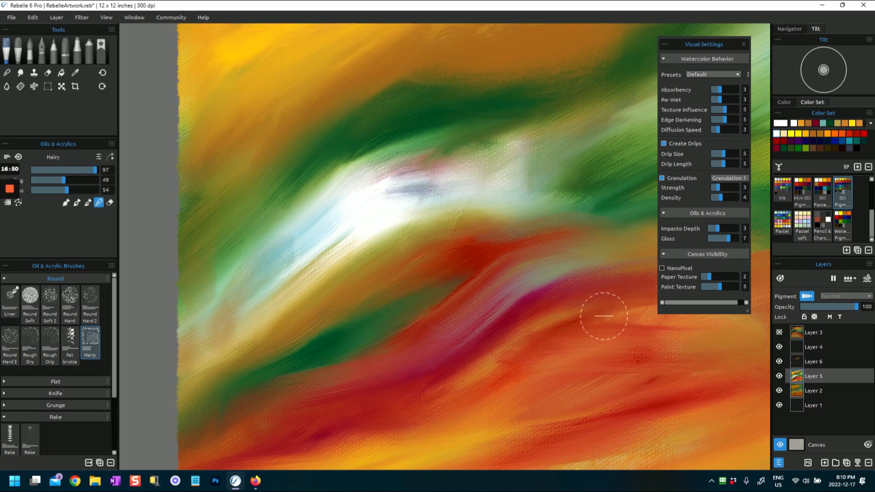
# Collapse the Visual Settings window and blend the right-hand green and yellow-green areas into the band beneath the white streak.
pyautogui.click(664, 44)
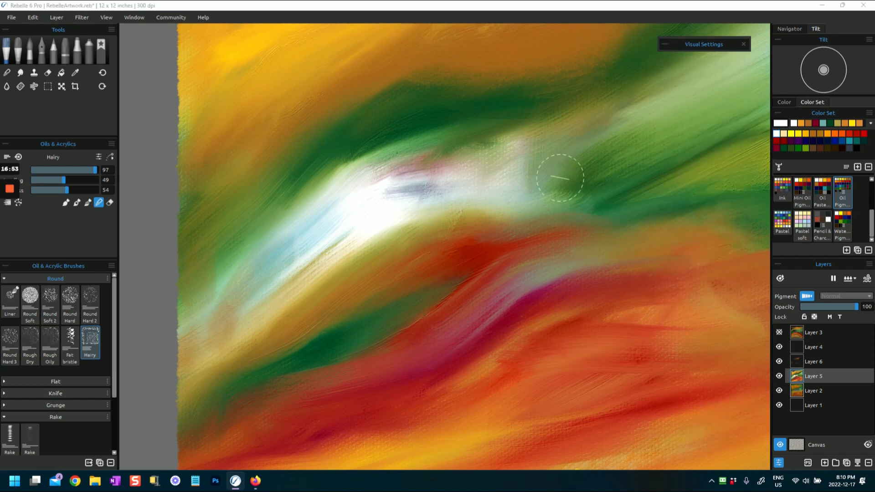
pyautogui.scroll(-3, 590, 178)
pyautogui.moveTo(590, 178); pyautogui.dragTo(359, 218)
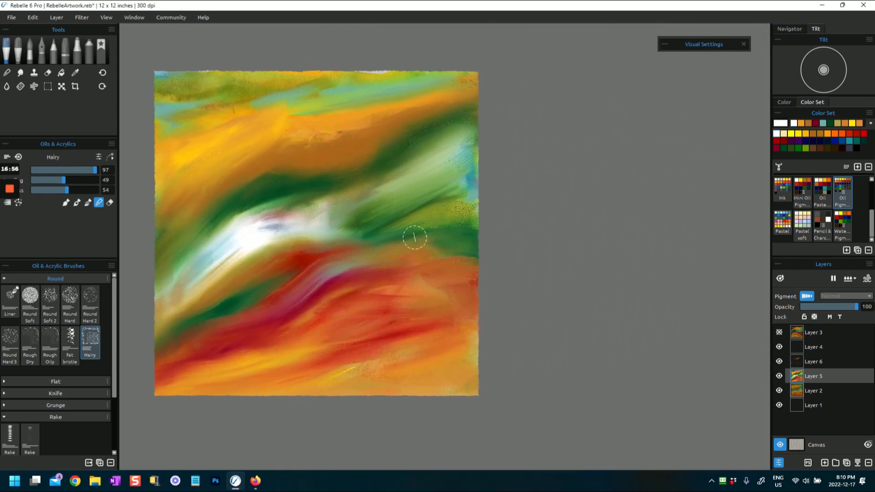
pyautogui.scroll(1, 415, 238)
pyautogui.moveTo(405, 238); pyautogui.dragTo(486, 259)
pyautogui.moveTo(549, 205); pyautogui.dragTo(510, 223)
pyautogui.moveTo(557, 215); pyautogui.dragTo(426, 255)
pyautogui.moveTo(497, 237)
pyautogui.mouseDown()
pyautogui.moveTo(342, 273)
pyautogui.moveTo(304, 301)
pyautogui.mouseUp()
# Sweep the red, magenta and orange strokes across the lower half into long flowing bands.
pyautogui.moveTo(425, 332); pyautogui.dragTo(531, 305)
pyautogui.moveTo(382, 400)
pyautogui.mouseDown()
pyautogui.moveTo(310, 427)
pyautogui.moveTo(424, 368)
pyautogui.mouseUp()
pyautogui.moveTo(337, 401); pyautogui.dragTo(456, 364)
pyautogui.moveTo(388, 376); pyautogui.dragTo(554, 382)
pyautogui.moveTo(472, 403)
pyautogui.mouseDown()
pyautogui.moveTo(545, 373)
pyautogui.moveTo(587, 376)
pyautogui.mouseUp()
pyautogui.moveTo(483, 431)
pyautogui.mouseDown()
pyautogui.moveTo(223, 444)
pyautogui.moveTo(158, 462)
pyautogui.mouseUp()
pyautogui.moveTo(221, 386); pyautogui.dragTo(179, 416)
pyautogui.moveTo(345, 300); pyautogui.dragTo(418, 281)
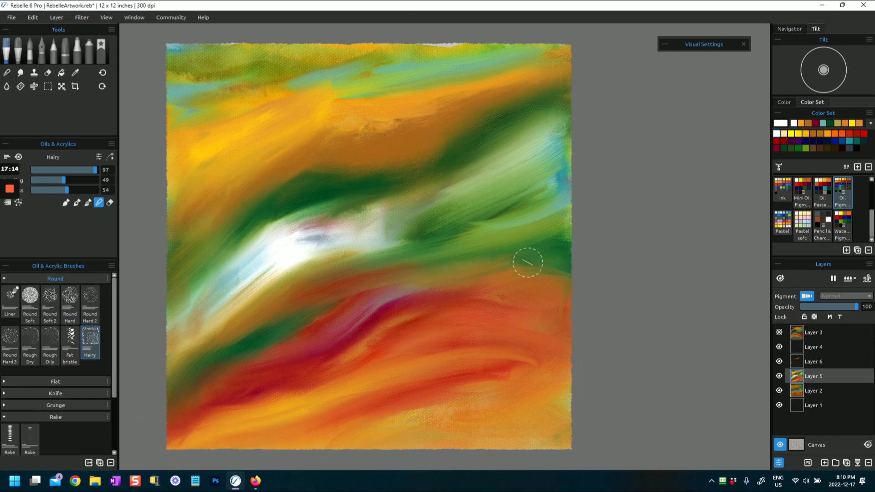
# Erase along the upper edge of the dark green band with the Hairy brush, reducing its size to 45.
pyautogui.click(111, 203)
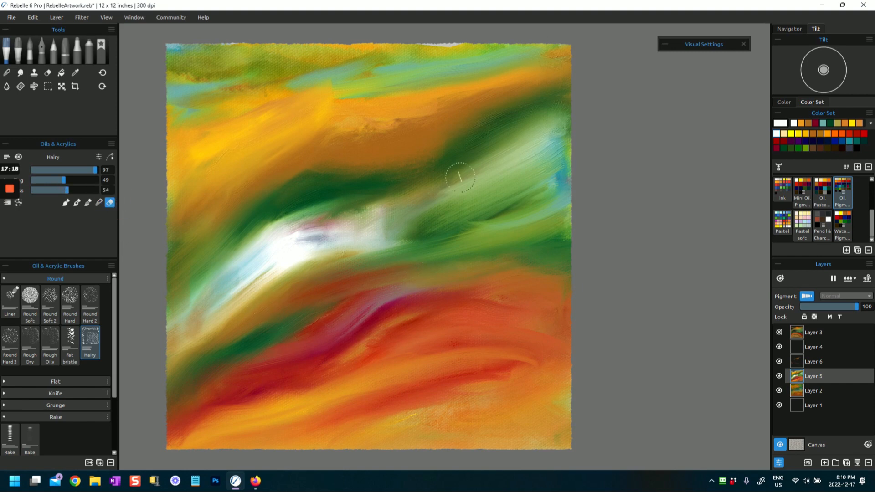
pyautogui.moveTo(455, 138)
pyautogui.mouseDown()
pyautogui.moveTo(542, 98)
pyautogui.moveTo(419, 166)
pyautogui.moveTo(387, 169)
pyautogui.mouseUp()
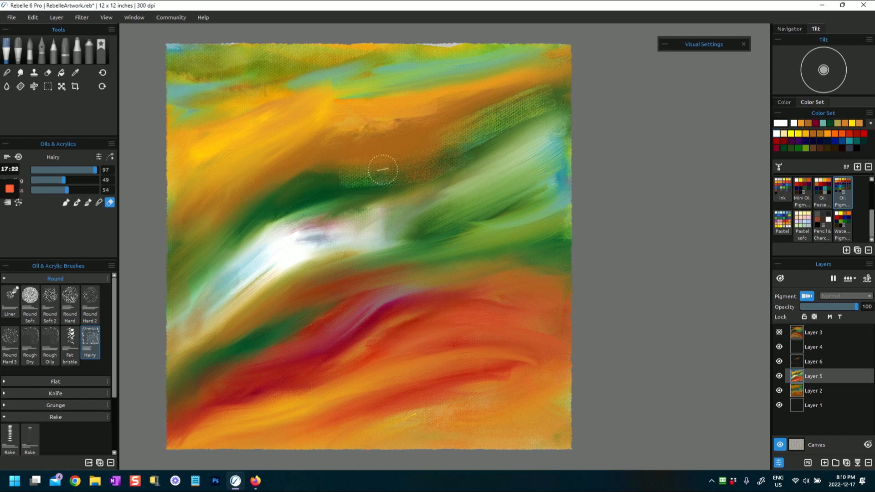
pyautogui.click(66, 170)
pyautogui.moveTo(359, 173)
pyautogui.mouseDown()
pyautogui.moveTo(315, 176)
pyautogui.moveTo(430, 171)
pyautogui.mouseUp()
pyautogui.click(586, 168)
pyautogui.moveTo(350, 185); pyautogui.dragTo(423, 176)
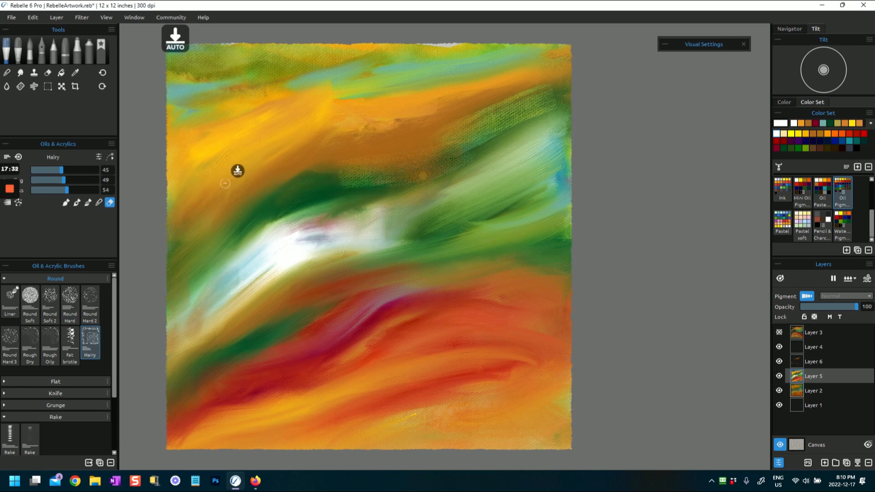
# Set the brush size to 47 and blend the erased patches between the green and brown bands.
pyautogui.click(64, 171)
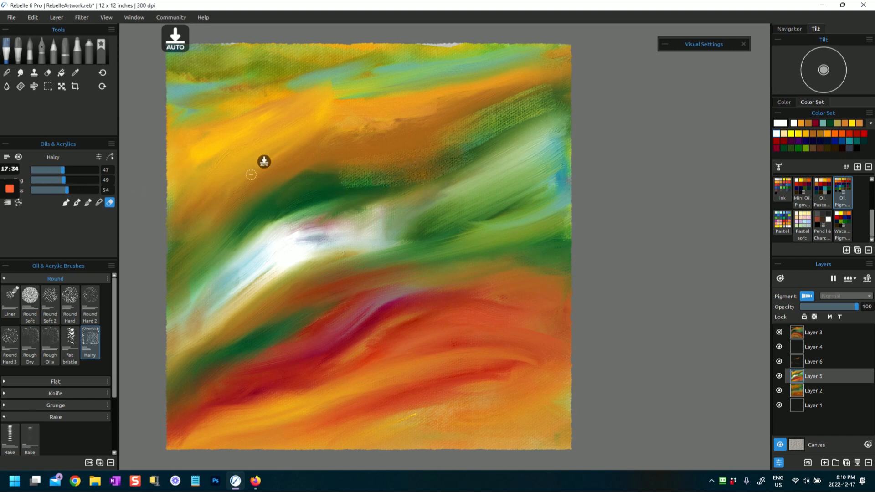
pyautogui.moveTo(314, 191); pyautogui.dragTo(437, 170)
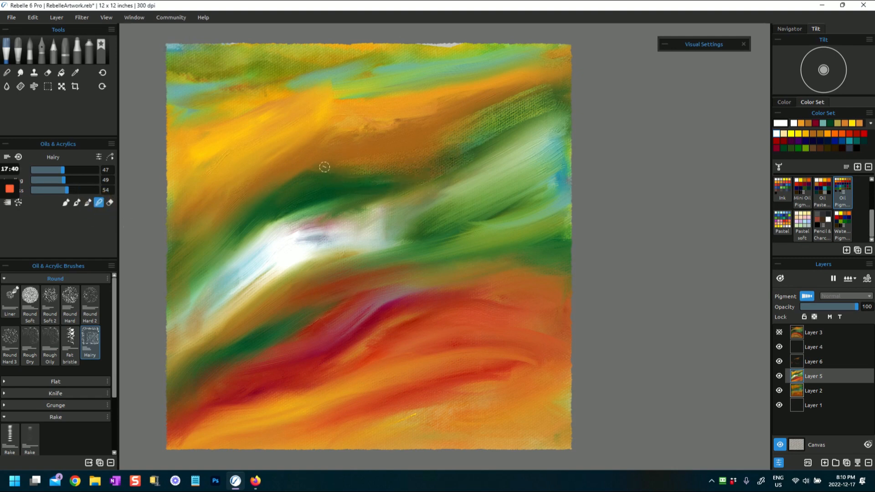
pyautogui.moveTo(343, 184)
pyautogui.mouseDown()
pyautogui.moveTo(424, 174)
pyautogui.moveTo(454, 146)
pyautogui.mouseUp()
pyautogui.moveTo(393, 166); pyautogui.dragTo(425, 147)
pyautogui.moveTo(468, 149)
pyautogui.mouseDown()
pyautogui.moveTo(457, 148)
pyautogui.moveTo(486, 122)
pyautogui.mouseUp()
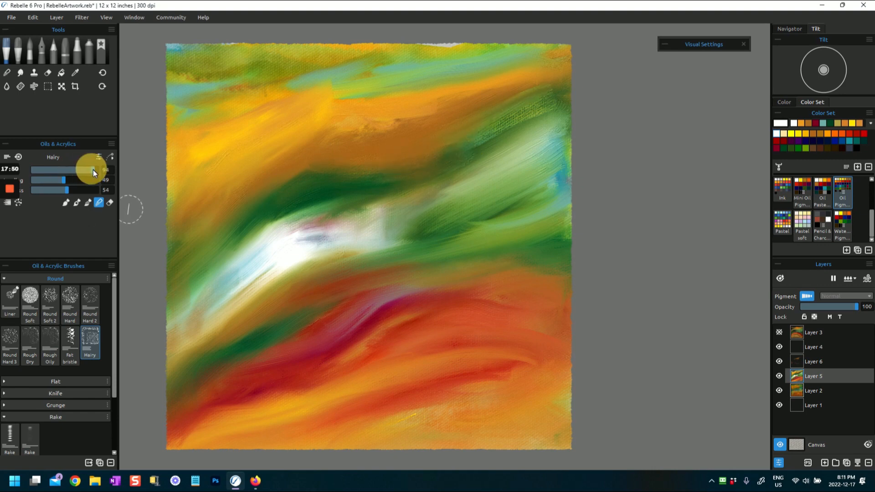
# With the brush size at 94, blend the upper green, orange and light-blue bands into broad diagonal sweeps.
pyautogui.moveTo(371, 157)
pyautogui.mouseDown()
pyautogui.moveTo(420, 150)
pyautogui.moveTo(555, 97)
pyautogui.mouseUp()
pyautogui.moveTo(303, 157)
pyautogui.mouseDown()
pyautogui.moveTo(231, 196)
pyautogui.moveTo(180, 248)
pyautogui.mouseUp()
pyautogui.moveTo(328, 132); pyautogui.dragTo(469, 111)
pyautogui.moveTo(360, 112); pyautogui.dragTo(463, 86)
pyautogui.moveTo(334, 87)
pyautogui.mouseDown()
pyautogui.moveTo(400, 99)
pyautogui.moveTo(486, 78)
pyautogui.moveTo(447, 82)
pyautogui.moveTo(515, 39)
pyautogui.mouseUp()
pyautogui.click(197, 117)
pyautogui.moveTo(197, 117)
pyautogui.mouseDown()
pyautogui.moveTo(205, 104)
pyautogui.moveTo(158, 104)
pyautogui.mouseUp()
pyautogui.moveTo(452, 57); pyautogui.dragTo(502, 39)
pyautogui.moveTo(343, 64); pyautogui.dragTo(430, 45)
pyautogui.moveTo(219, 86)
pyautogui.mouseDown()
pyautogui.moveTo(146, 92)
pyautogui.moveTo(155, 66)
pyautogui.mouseUp()
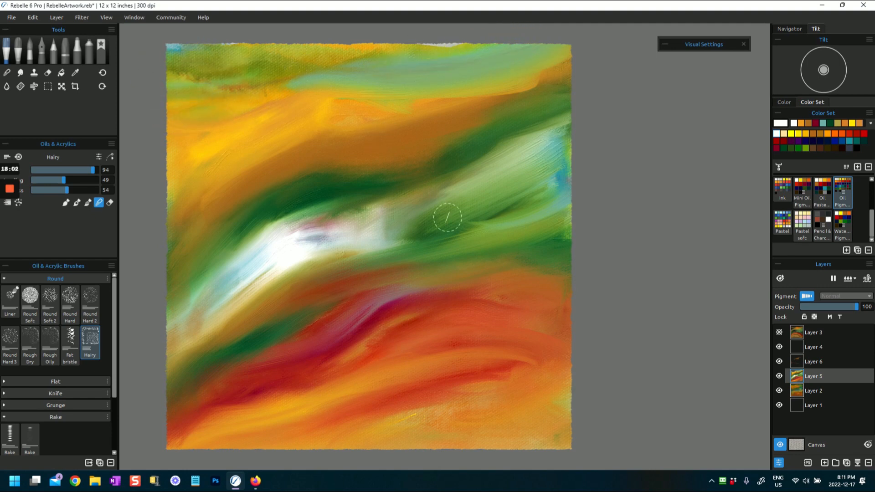
# Blend the upper edge of the red band and the blue right edge, and pull the white streak down-left.
pyautogui.moveTo(337, 285)
pyautogui.mouseDown()
pyautogui.moveTo(438, 295)
pyautogui.moveTo(515, 283)
pyautogui.mouseUp()
pyautogui.moveTo(544, 239); pyautogui.dragTo(565, 216)
pyautogui.moveTo(564, 157); pyautogui.dragTo(574, 134)
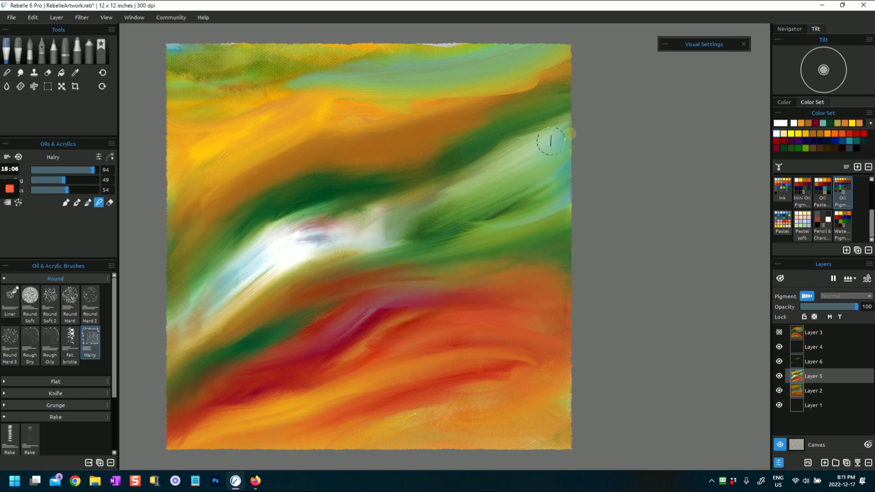
pyautogui.moveTo(266, 230)
pyautogui.mouseDown()
pyautogui.moveTo(225, 248)
pyautogui.moveTo(137, 351)
pyautogui.mouseUp()
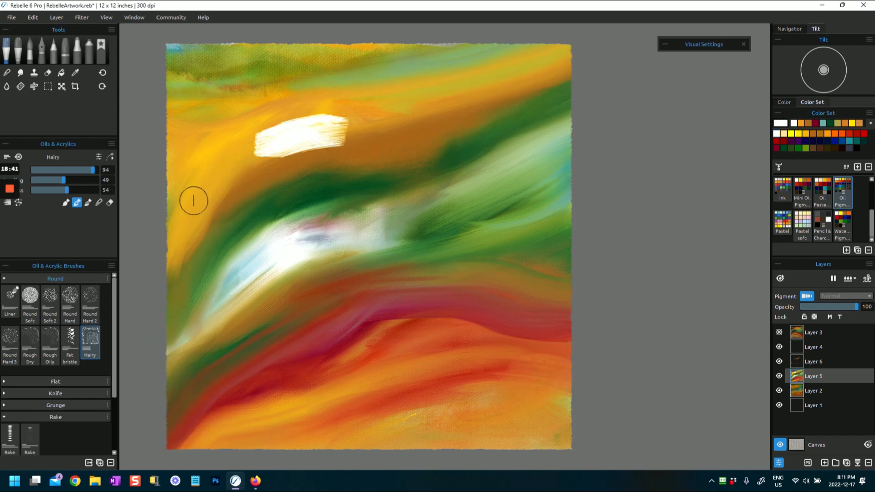
# Blend the fresh white stroke into a curved highlight through the orange band and smear the red band toward the right edge.
pyautogui.click(99, 203)
pyautogui.moveTo(249, 160)
pyautogui.mouseDown()
pyautogui.moveTo(359, 130)
pyautogui.moveTo(352, 101)
pyautogui.moveTo(248, 160)
pyautogui.moveTo(187, 265)
pyautogui.mouseUp()
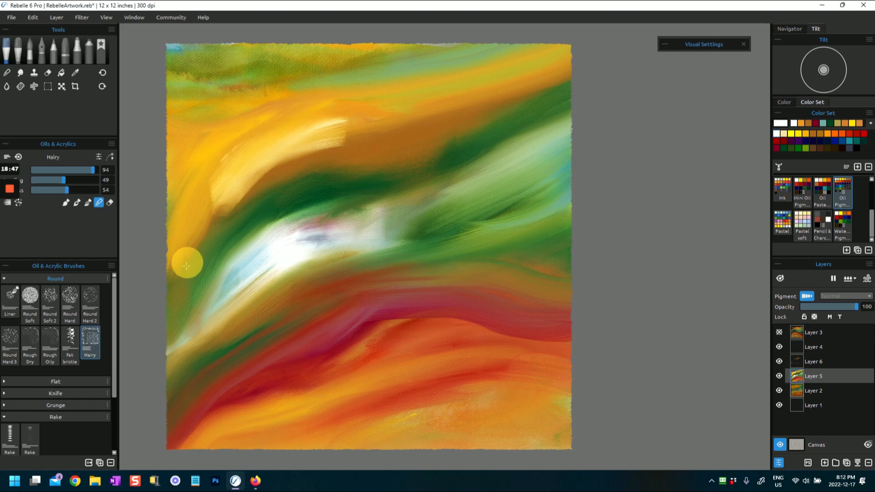
pyautogui.moveTo(318, 133)
pyautogui.mouseDown()
pyautogui.moveTo(460, 90)
pyautogui.moveTo(420, 88)
pyautogui.moveTo(531, 45)
pyautogui.moveTo(469, 88)
pyautogui.moveTo(582, 50)
pyautogui.mouseUp()
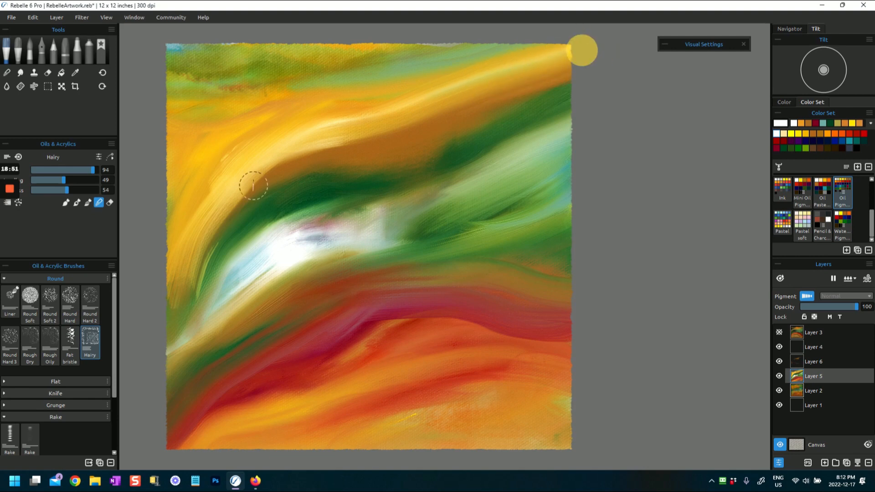
pyautogui.moveTo(218, 182); pyautogui.dragTo(160, 320)
pyautogui.moveTo(226, 213); pyautogui.dragTo(142, 338)
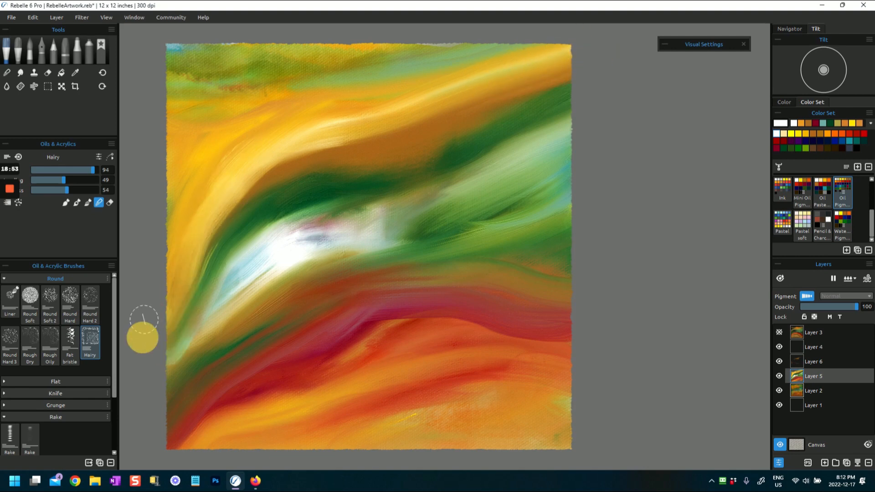
pyautogui.moveTo(356, 338)
pyautogui.mouseDown()
pyautogui.moveTo(469, 328)
pyautogui.moveTo(609, 352)
pyautogui.mouseUp()
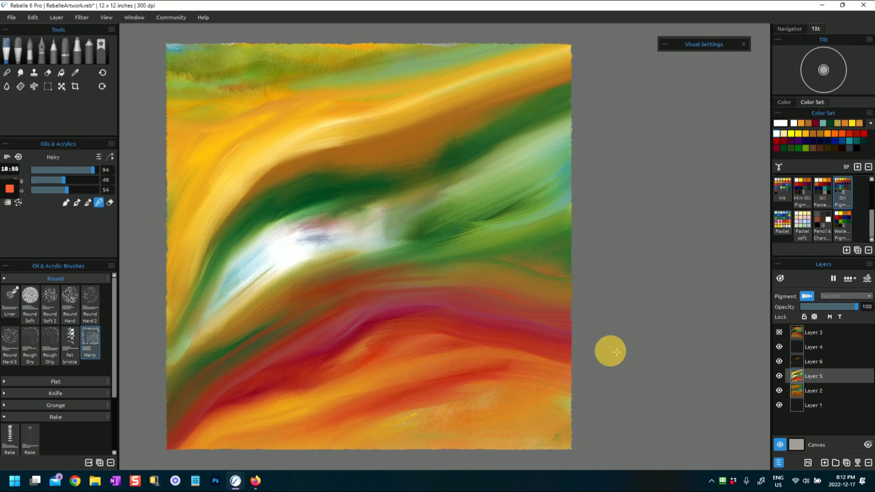
pyautogui.moveTo(484, 300); pyautogui.dragTo(567, 339)
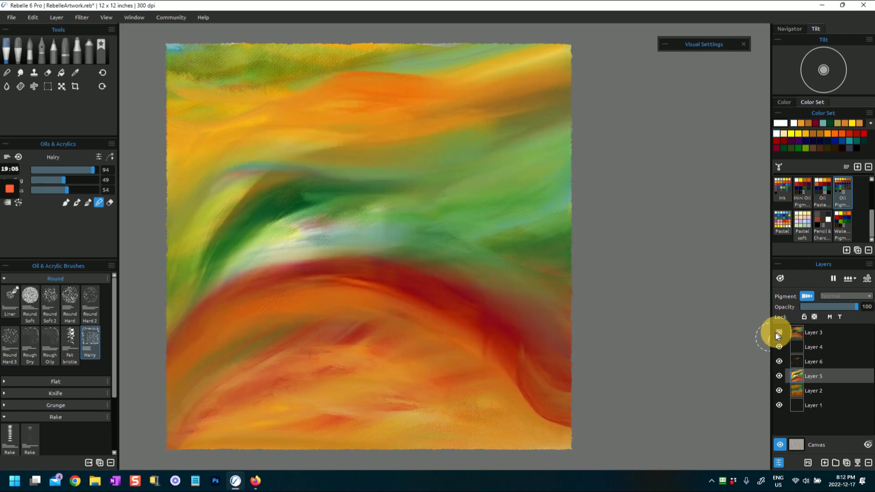
# Toggle the visibility of Layer 6 to compare the painting with and without it.
pyautogui.click(799, 366)
pyautogui.click(778, 362)
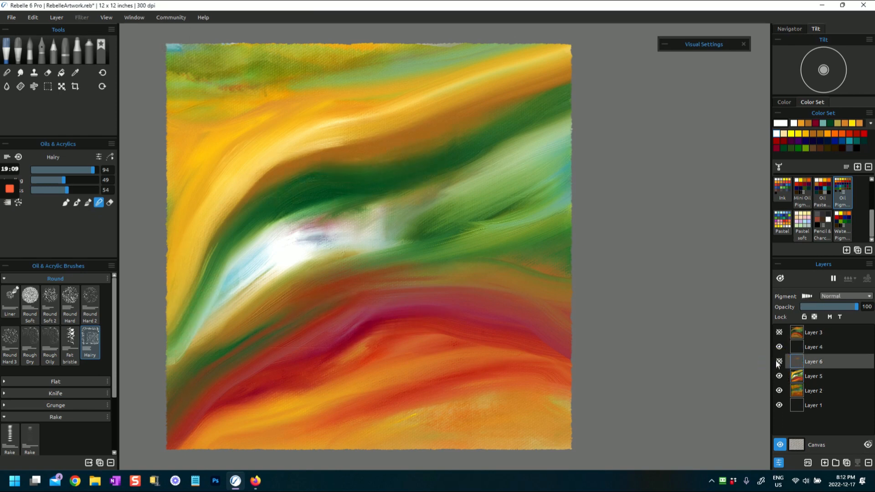
pyautogui.click(779, 361)
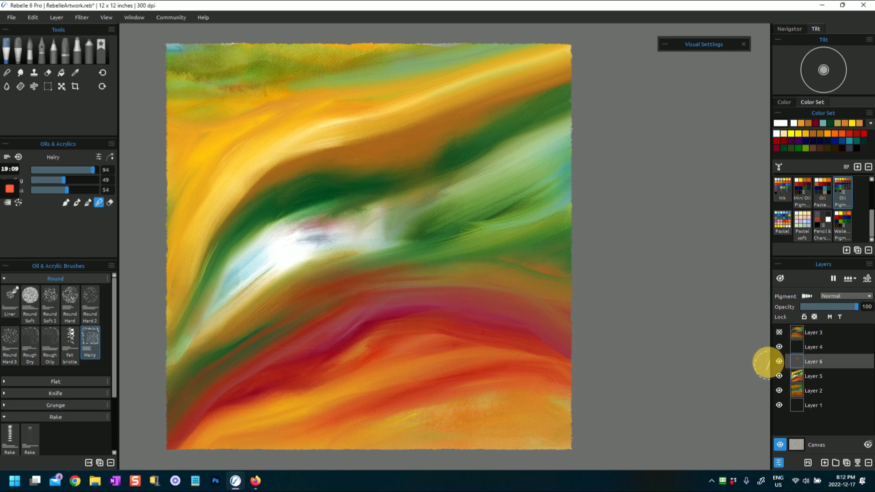
pyautogui.click(779, 361)
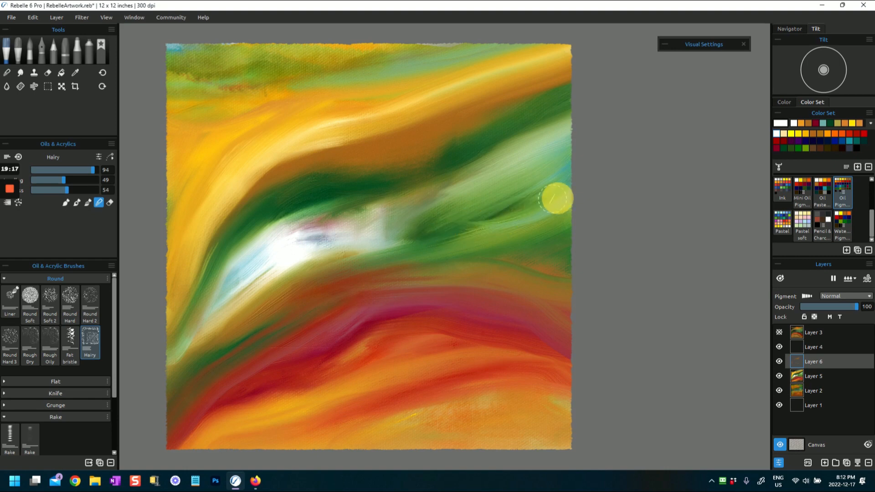
# Return to Layer 5 and blend the green bands up toward the right edge.
pyautogui.click(796, 375)
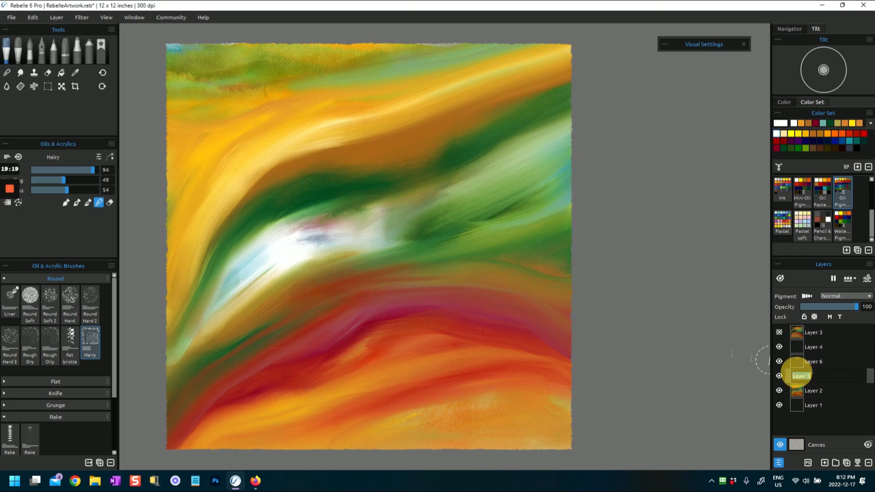
pyautogui.moveTo(550, 204); pyautogui.dragTo(565, 184)
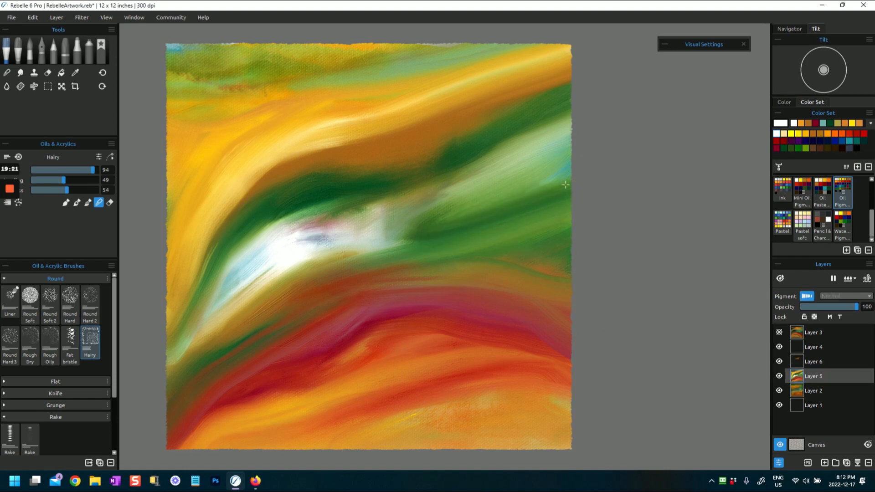
pyautogui.moveTo(482, 157); pyautogui.dragTo(564, 114)
pyautogui.moveTo(387, 172)
pyautogui.mouseDown()
pyautogui.moveTo(471, 148)
pyautogui.moveTo(484, 111)
pyautogui.moveTo(539, 89)
pyautogui.mouseUp()
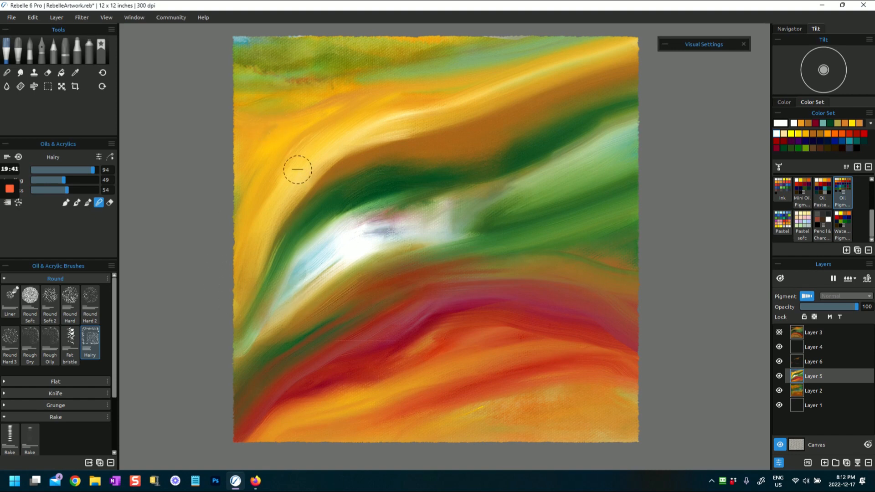
pyautogui.moveTo(116, 357); pyautogui.dragTo(114, 424)
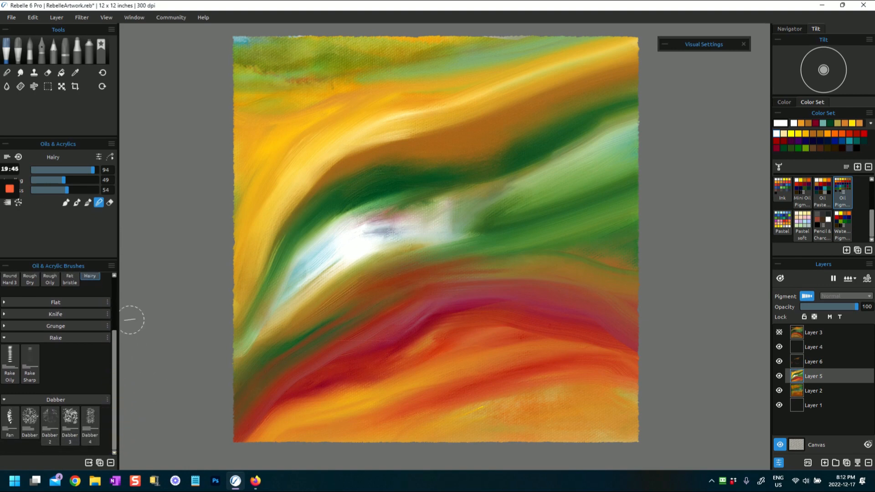
pyautogui.moveTo(115, 364); pyautogui.dragTo(121, 299)
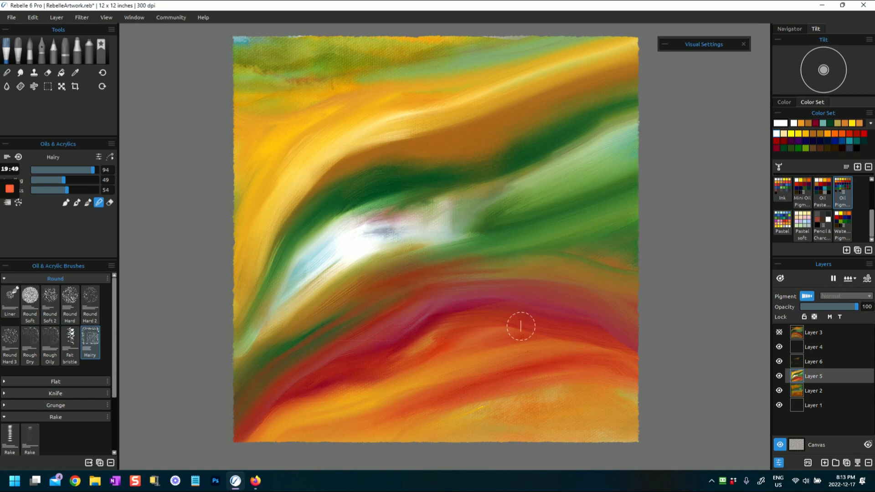